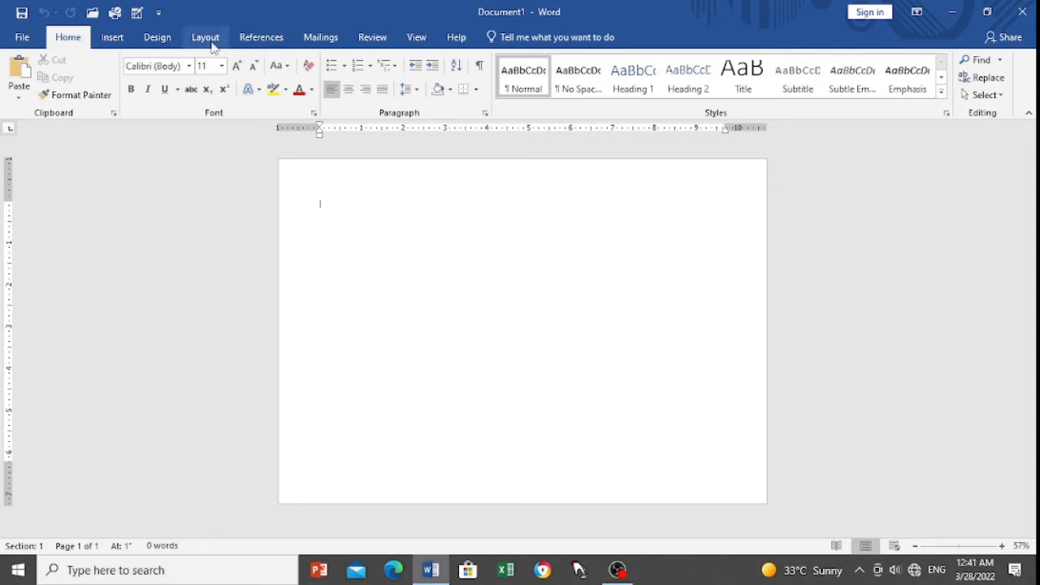
# Step: Change the page orientation to Portrait and set the text layout to one column
pyautogui.click(206, 37)
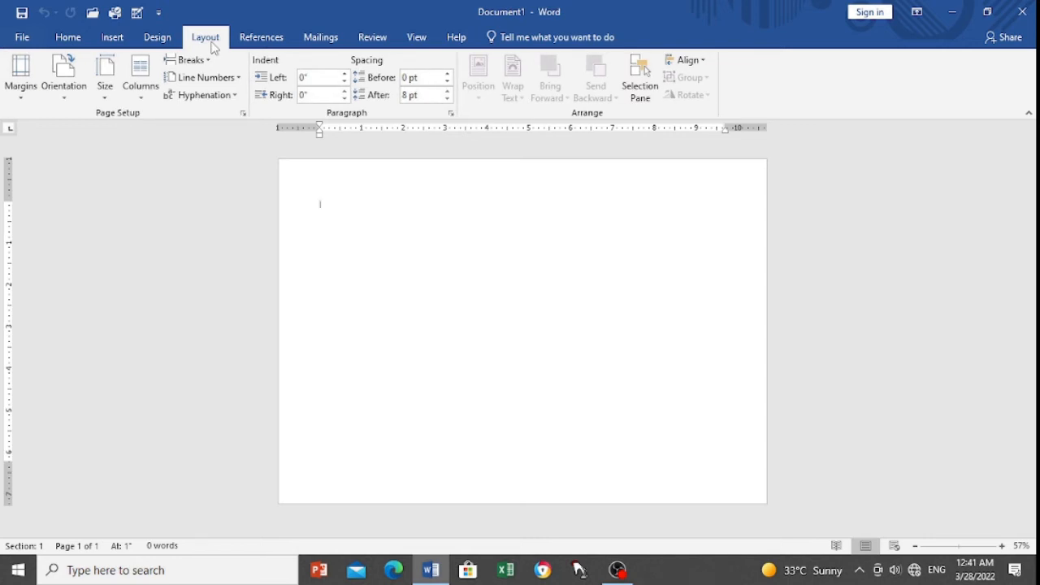
pyautogui.click(22, 89)
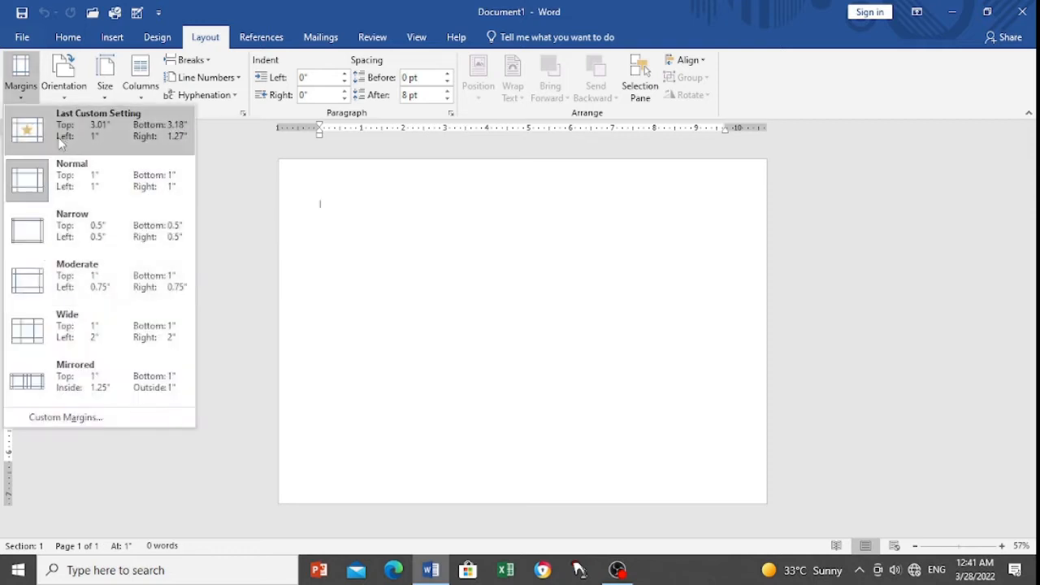
pyautogui.click(203, 167)
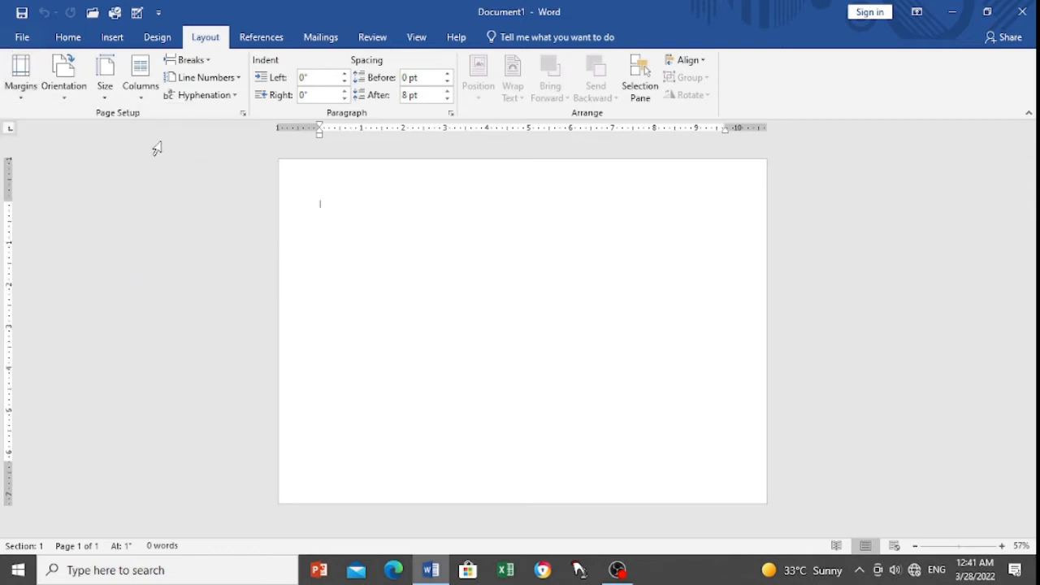
pyautogui.click(69, 102)
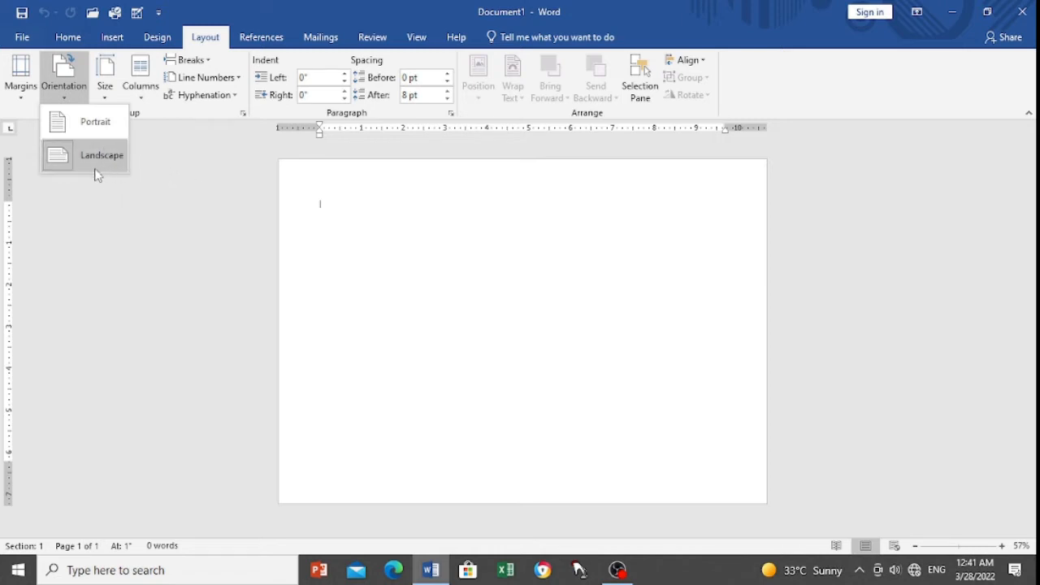
pyautogui.click(74, 120)
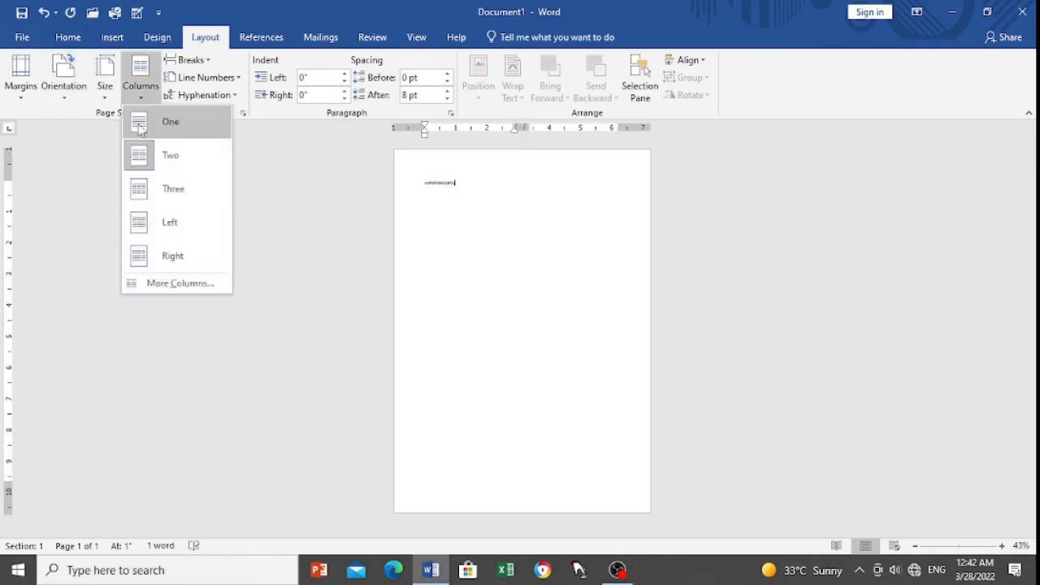
pyautogui.click(139, 127)
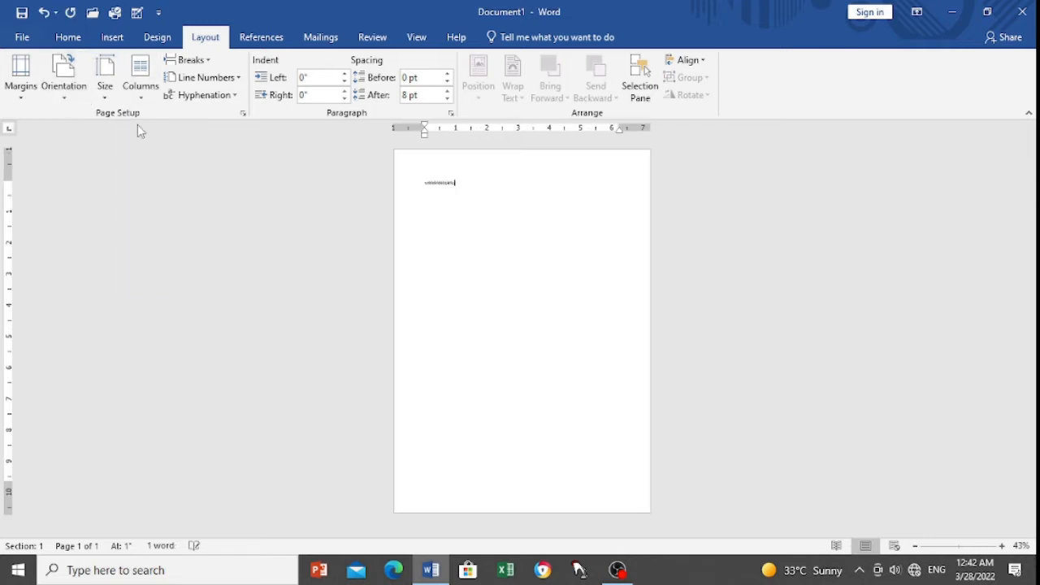
# Step: Open the full paper size settings and set a custom paper width of 8.7 inches
pyautogui.click(109, 96)
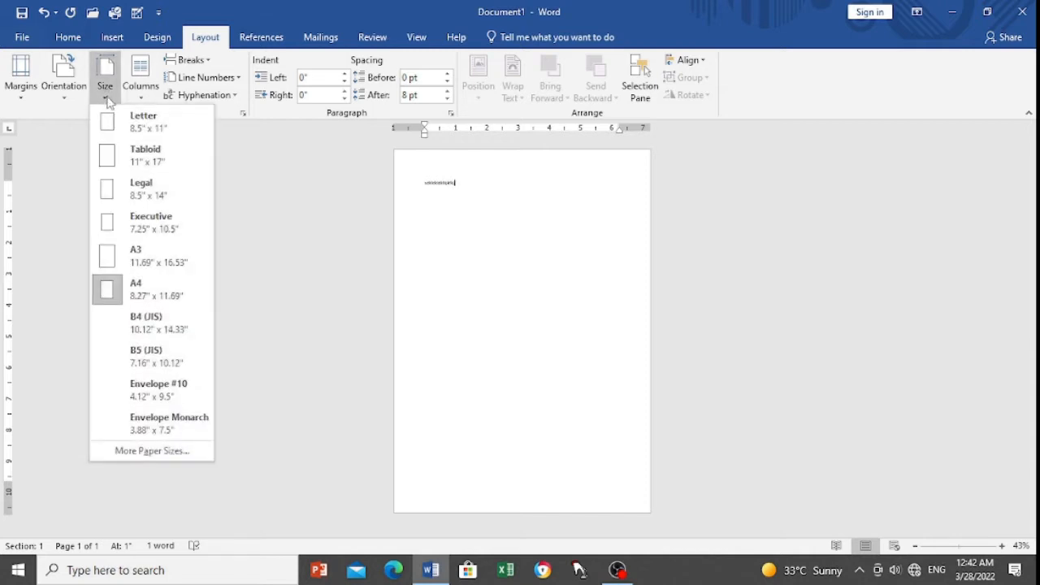
pyautogui.click(114, 451)
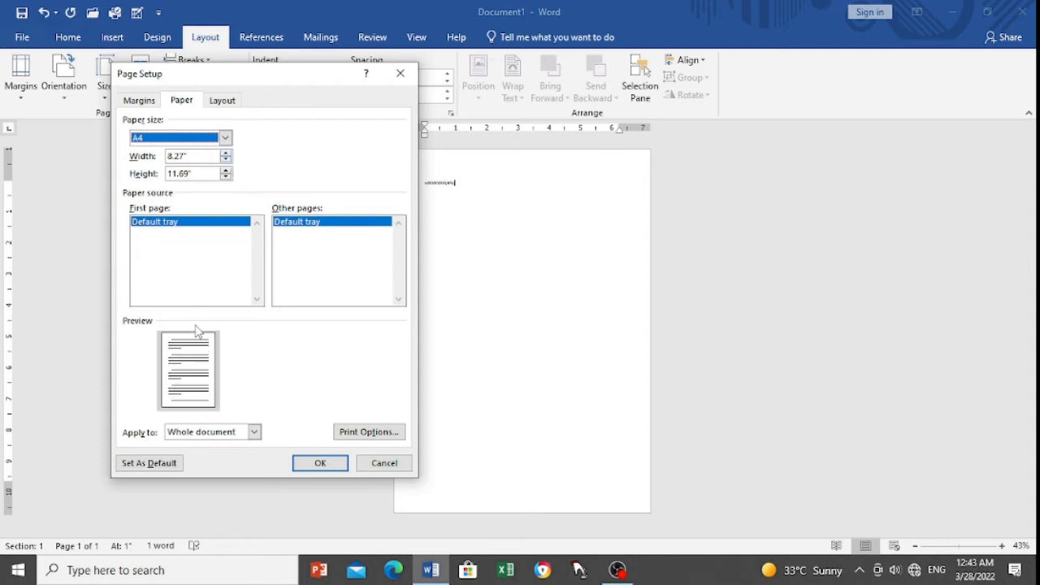
pyautogui.click(226, 154)
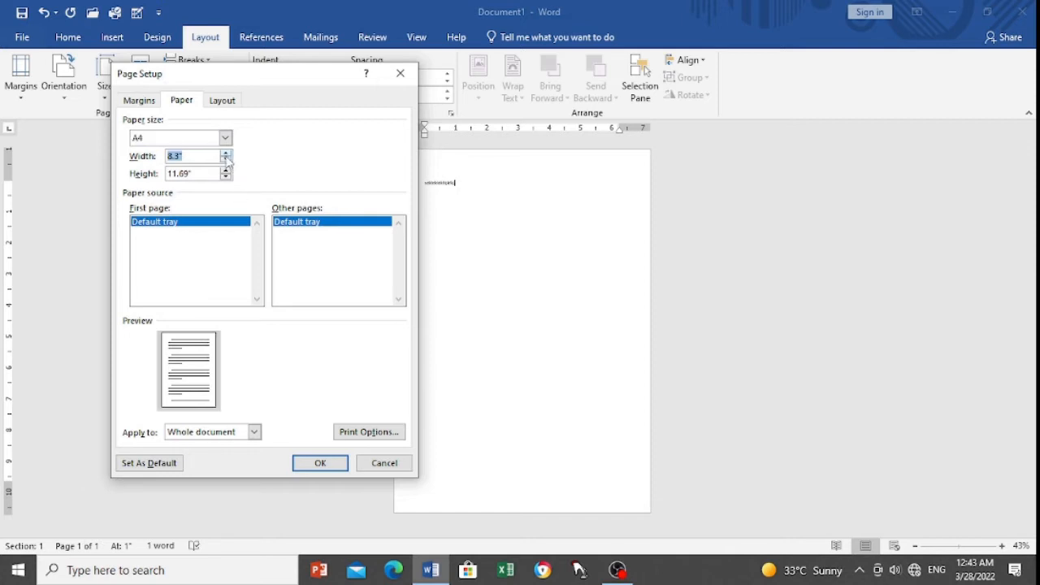
pyautogui.click(225, 154)
pyautogui.click(225, 155)
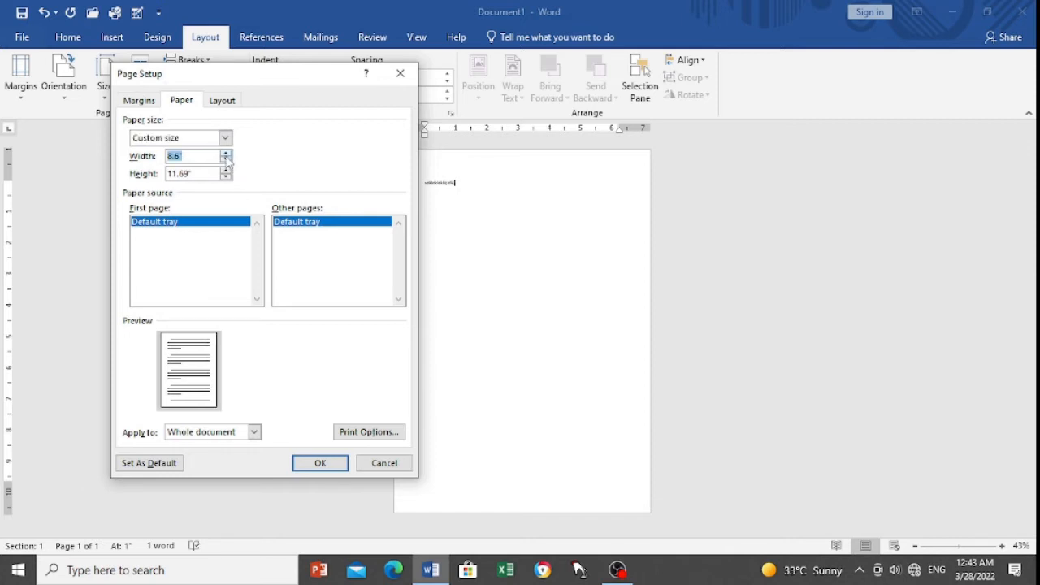
pyautogui.click(226, 154)
pyautogui.click(226, 155)
# Step: Set the paper height to 11.9 inches and apply the custom size to the whole document
pyautogui.click(226, 170)
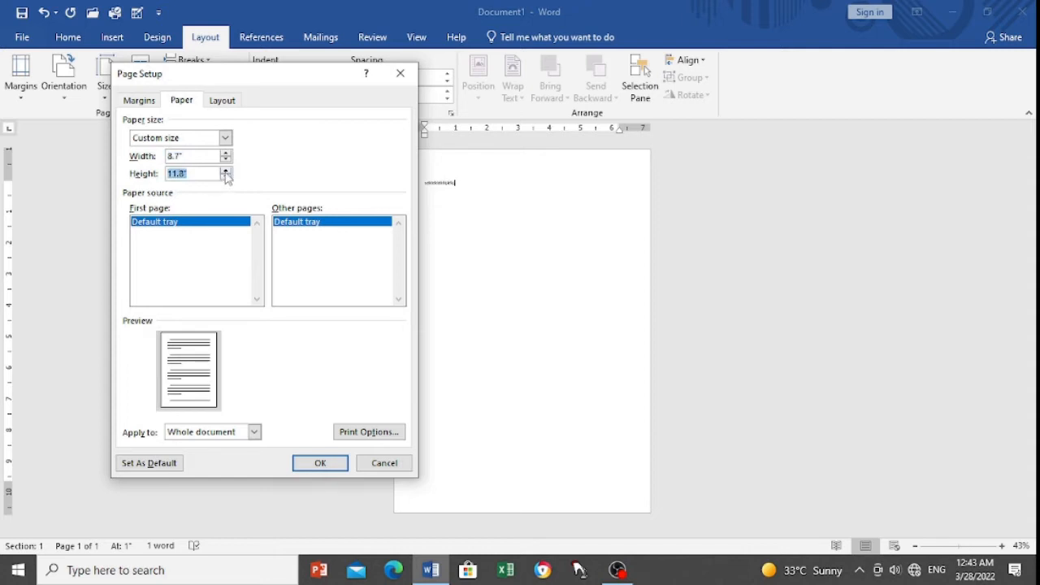
pyautogui.click(226, 173)
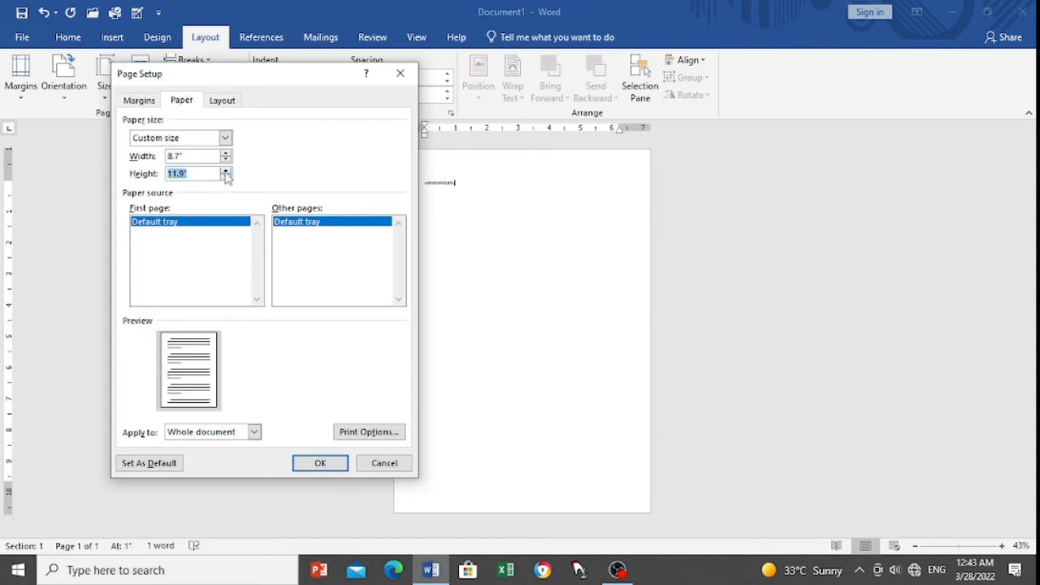
pyautogui.click(226, 173)
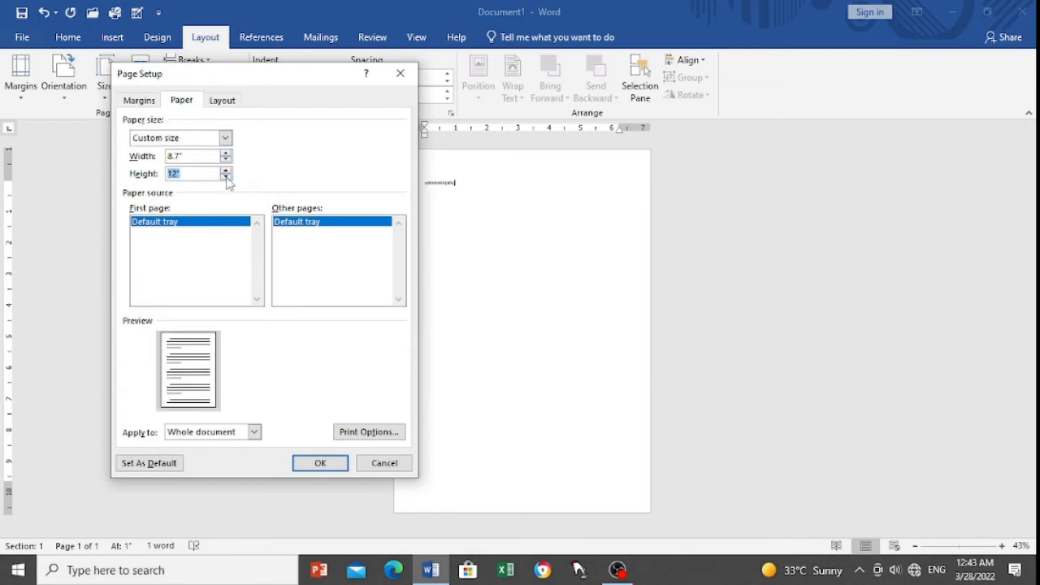
pyautogui.click(226, 177)
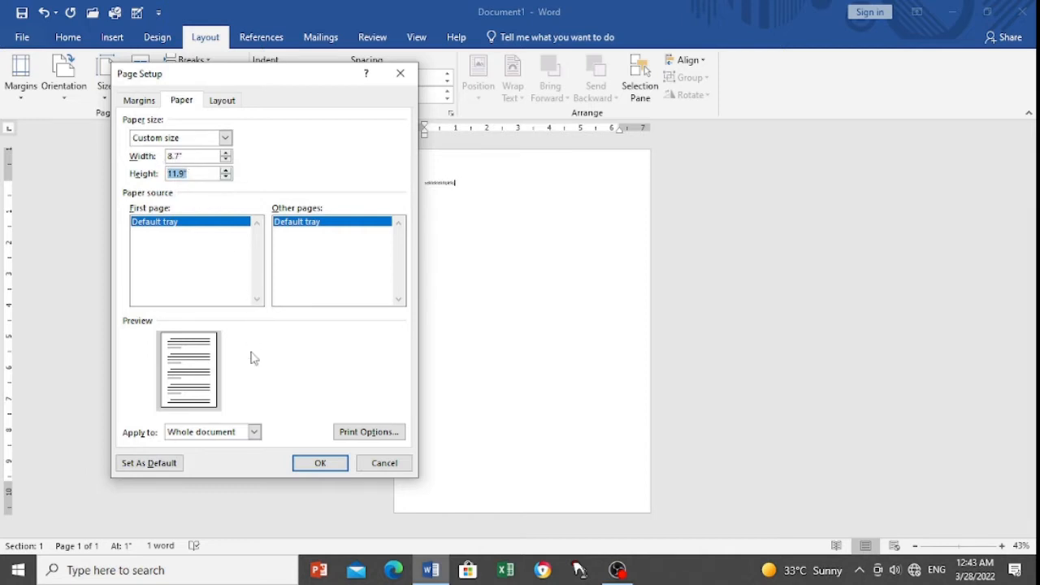
pyautogui.click(322, 464)
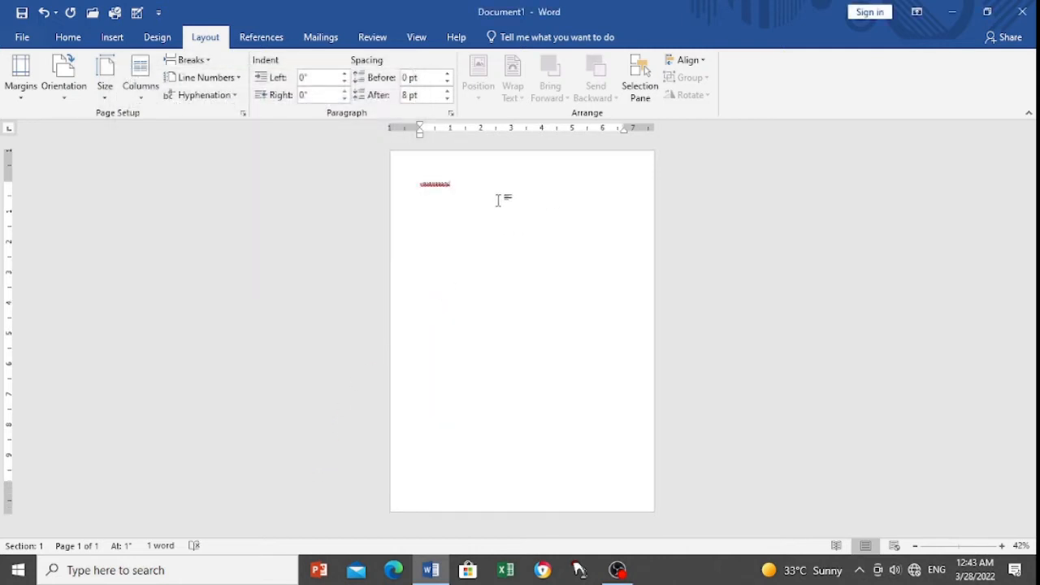
# Step: Delete the sample text on the first line of the page
pyautogui.press('BackSpace')
pyautogui.press('BackSpace')
pyautogui.press('BackSpace')
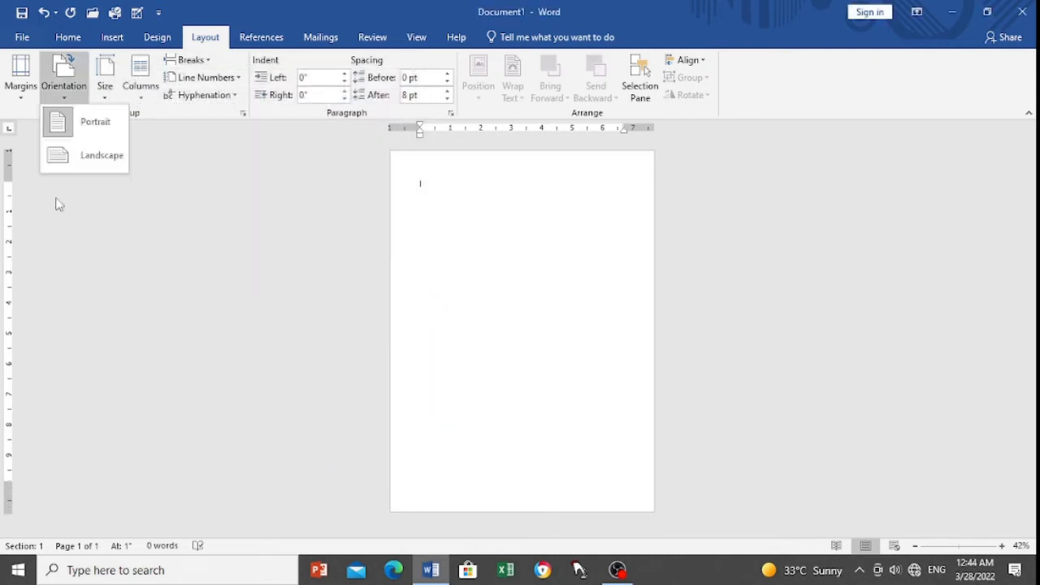
# Step: Apply the Narrow margin preset, with 0.5-inch margins on all sides of the page
pyautogui.click(56, 205)
pyautogui.click(20, 85)
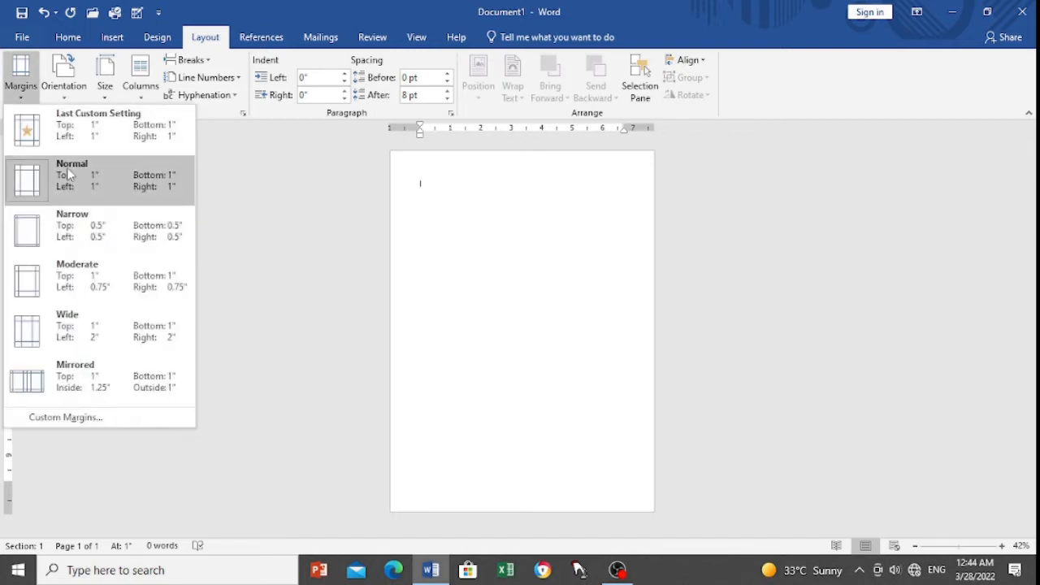
pyautogui.click(27, 234)
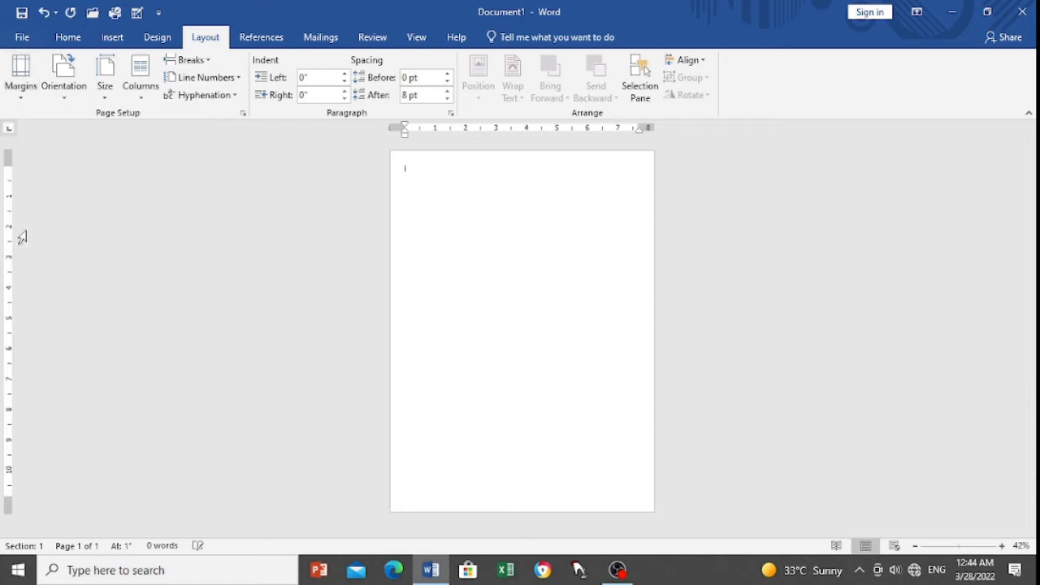
pyautogui.rightClick(474, 177)
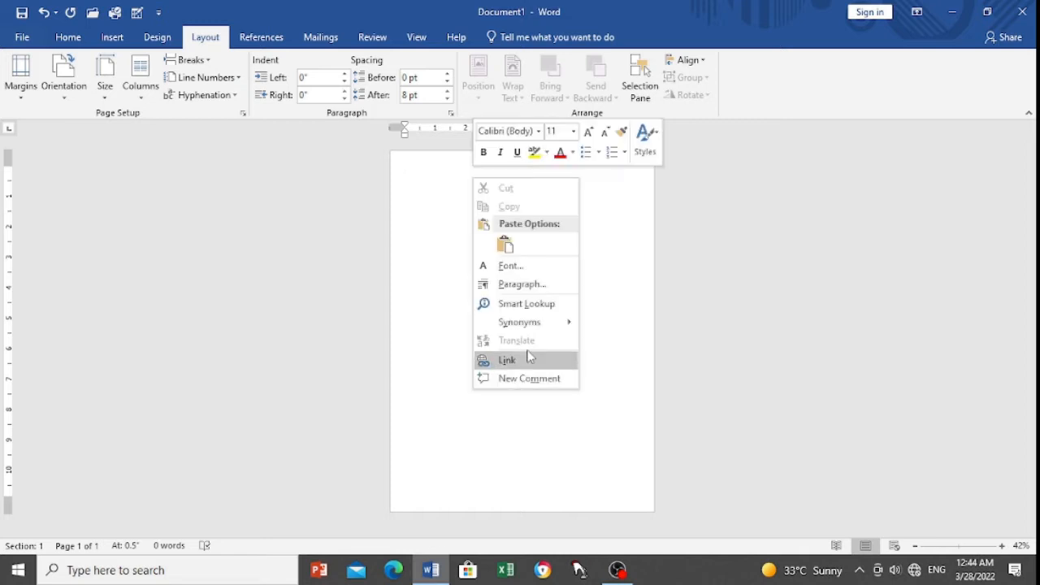
pyautogui.click(668, 281)
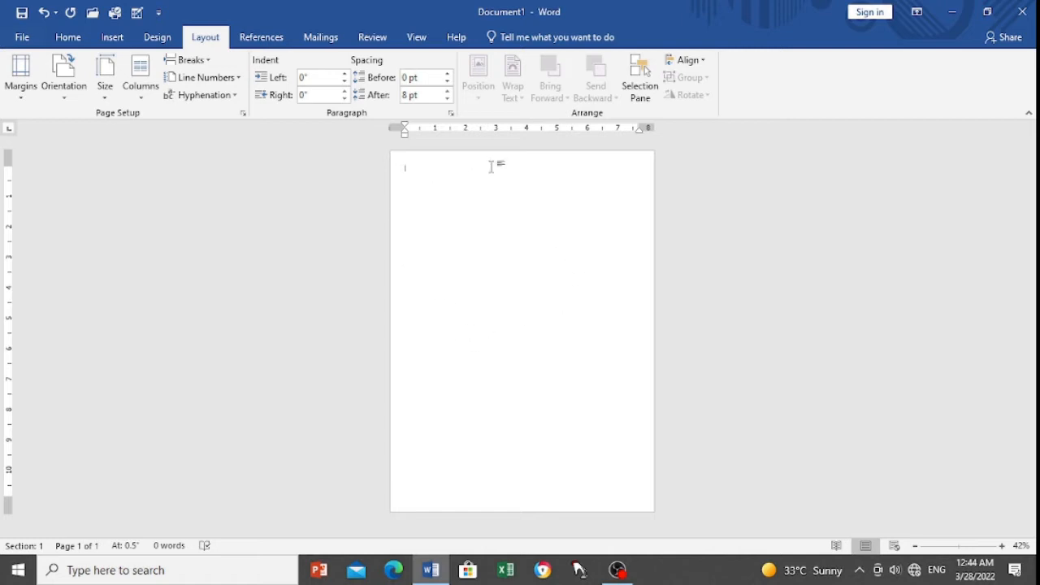
# Step: Add a Box page border with a 1½ pt line width to the whole document
pyautogui.click(151, 40)
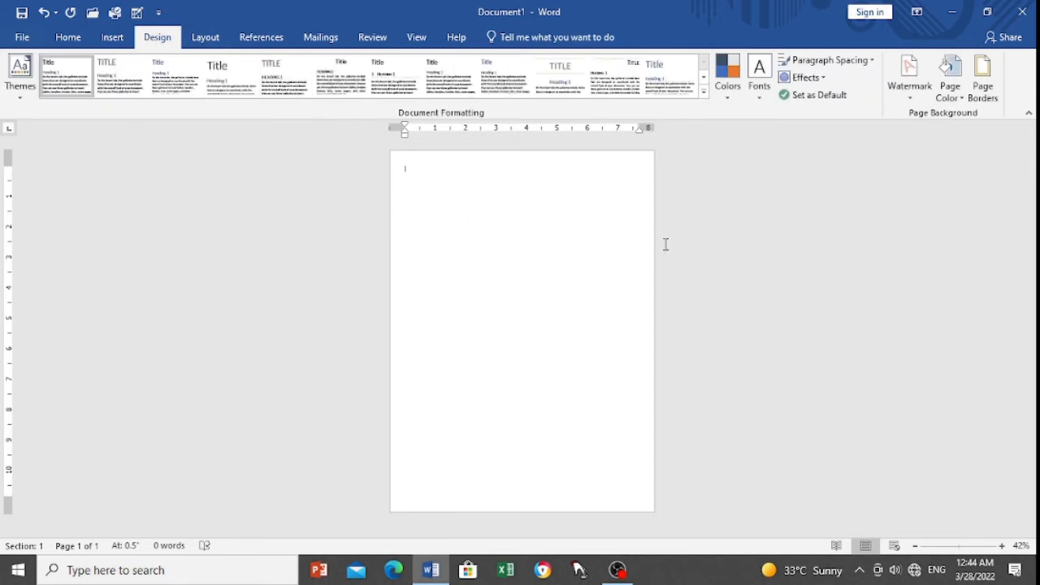
pyautogui.click(983, 85)
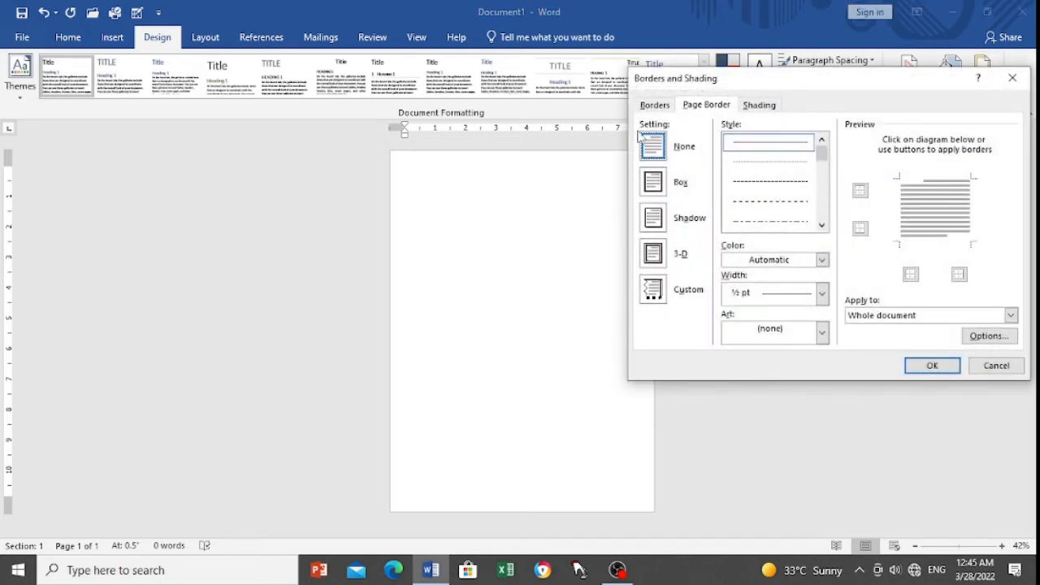
pyautogui.click(654, 185)
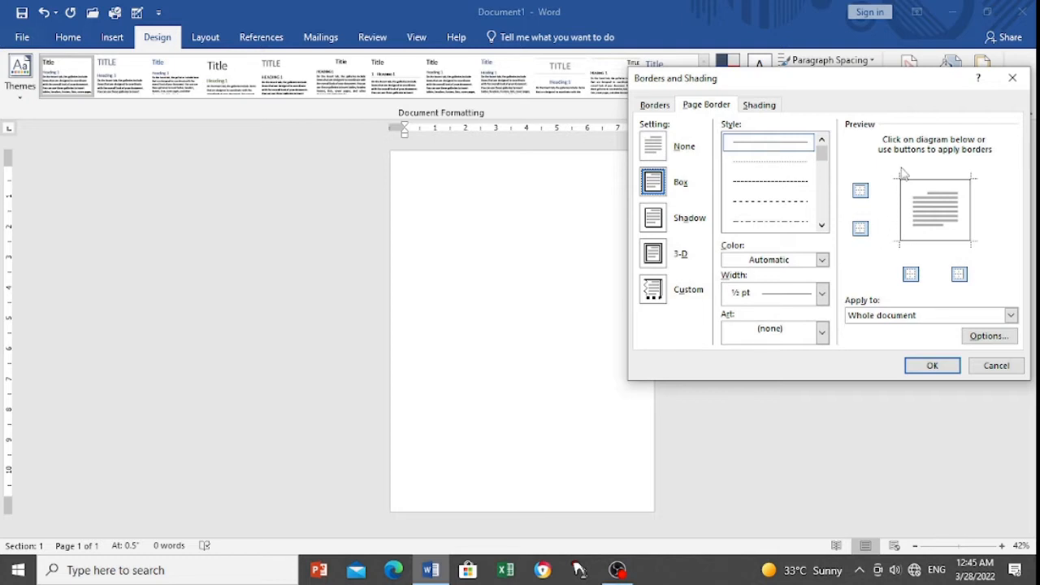
pyautogui.click(822, 293)
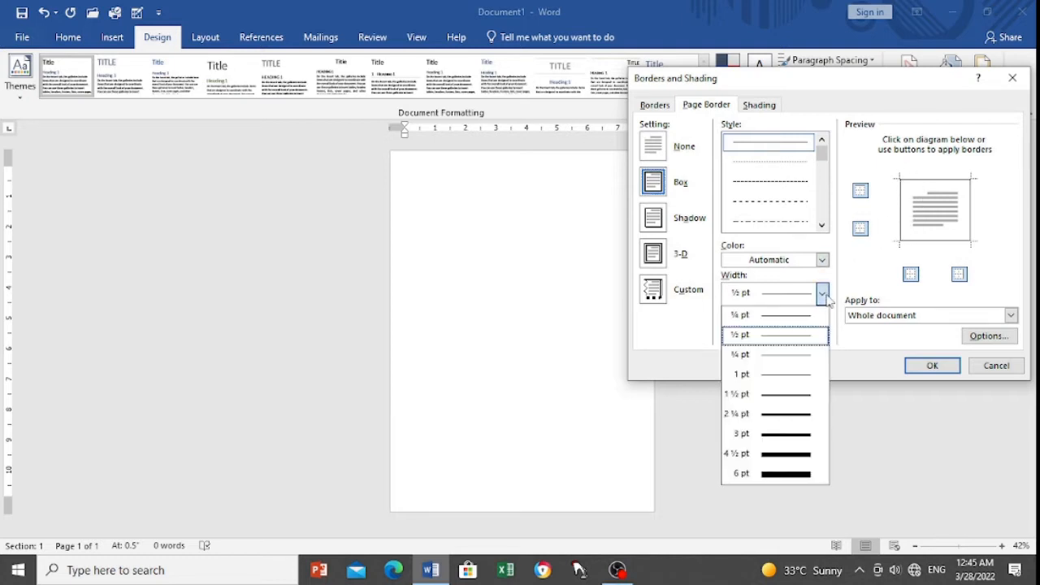
pyautogui.click(776, 396)
pyautogui.click(926, 367)
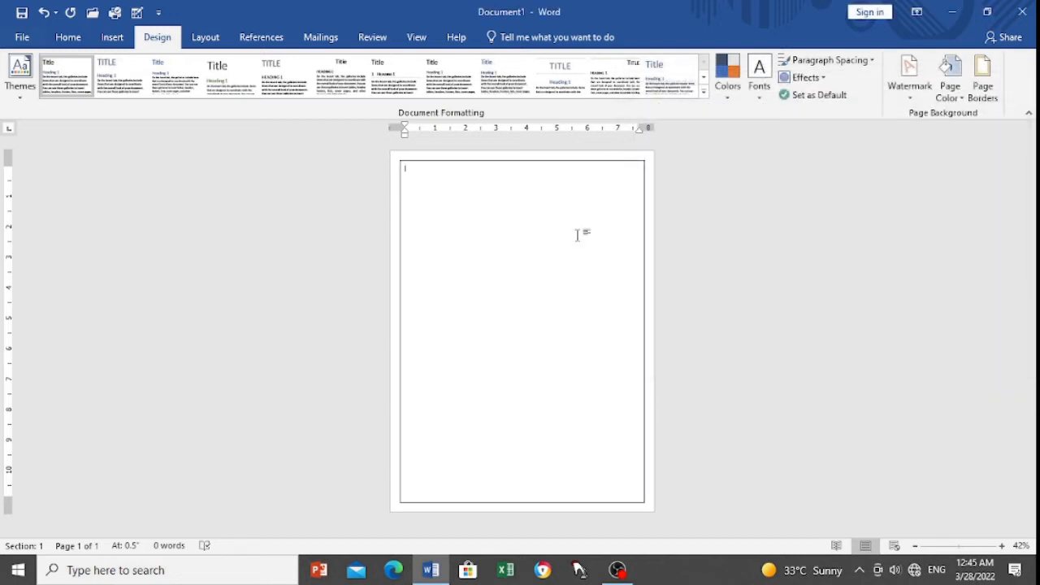
# Step: Fill the page background with a custom muted red, RGB 162, 94, 100
pyautogui.click(957, 98)
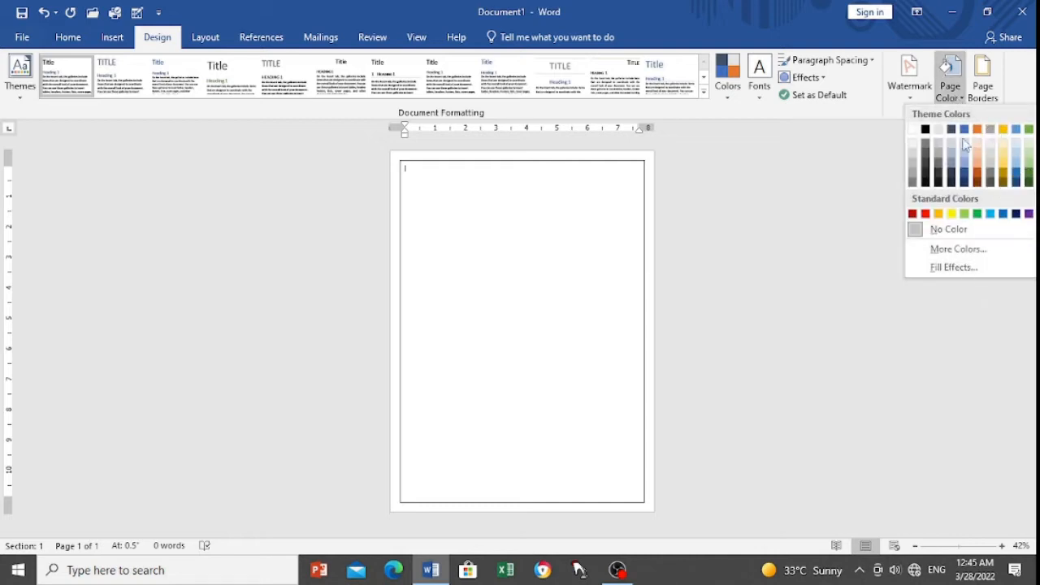
pyautogui.click(944, 257)
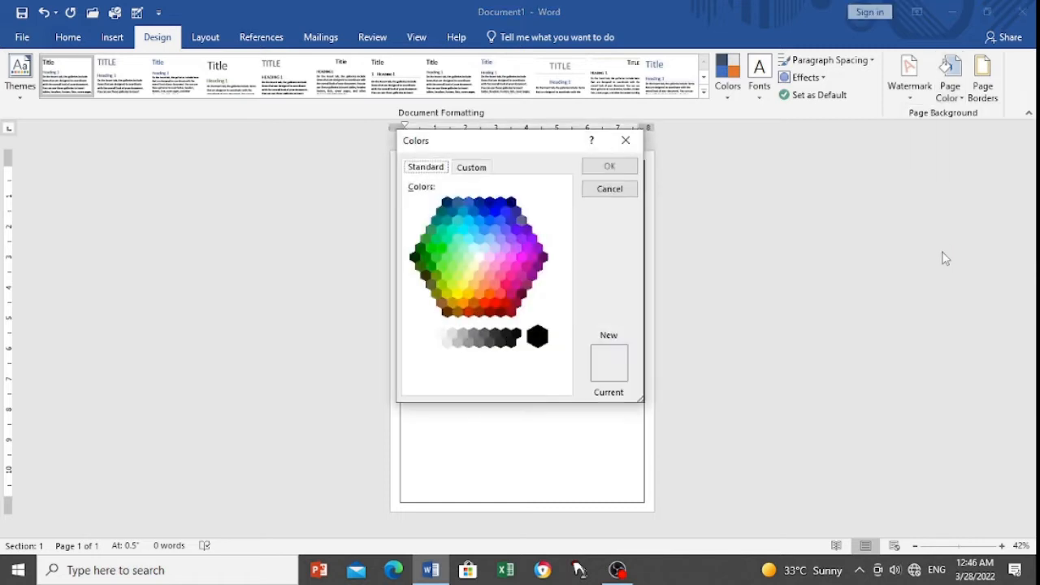
pyautogui.click(474, 171)
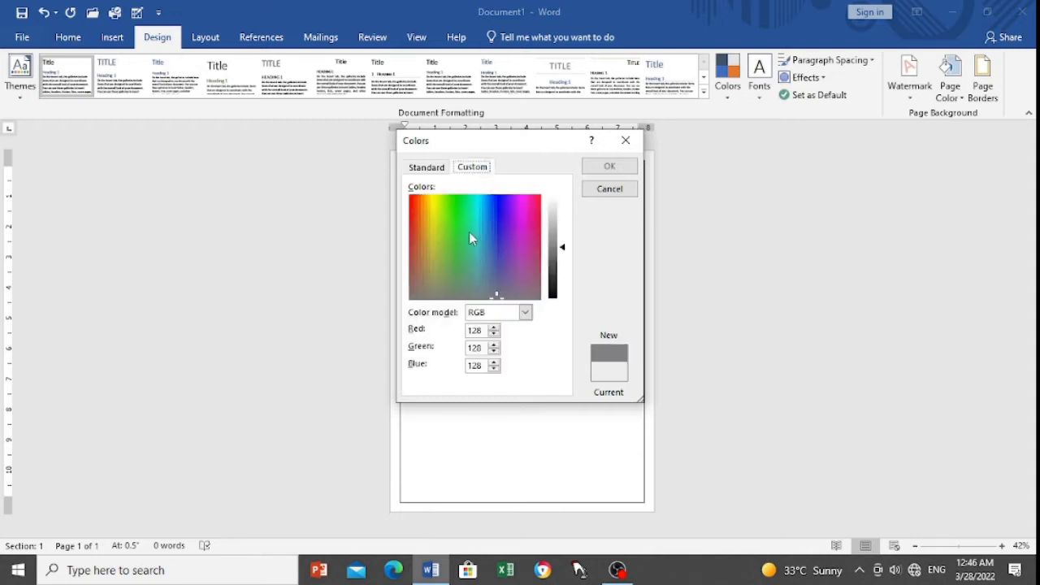
pyautogui.click(536, 252)
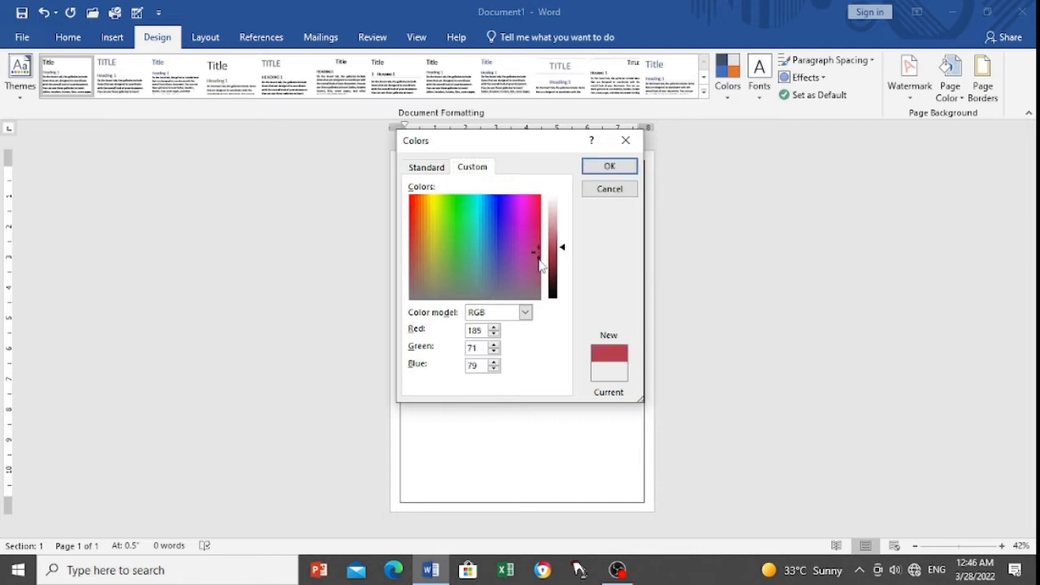
pyautogui.moveTo(539, 262); pyautogui.dragTo(539, 273)
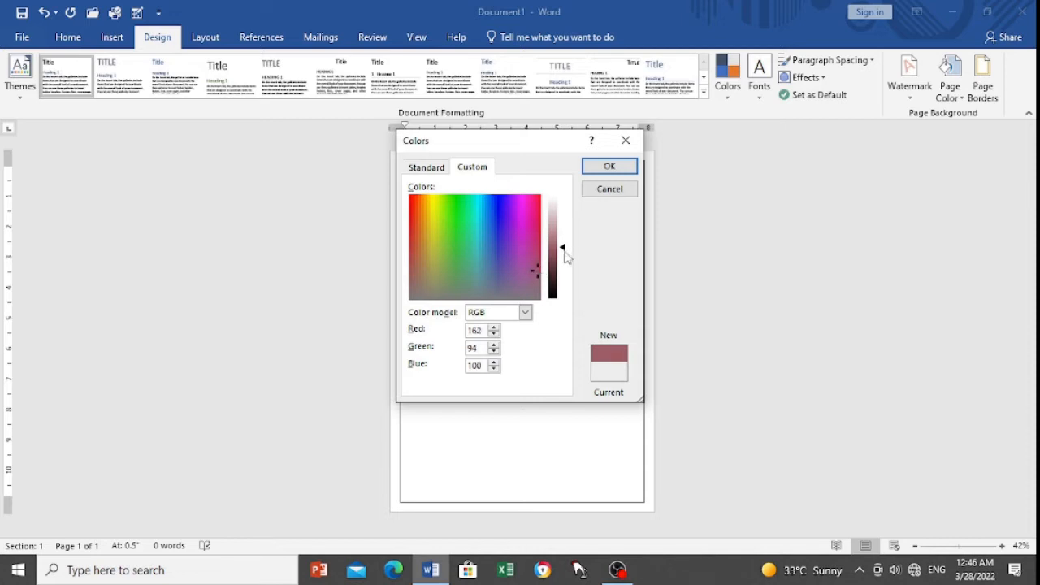
pyautogui.click(561, 246)
pyautogui.click(607, 166)
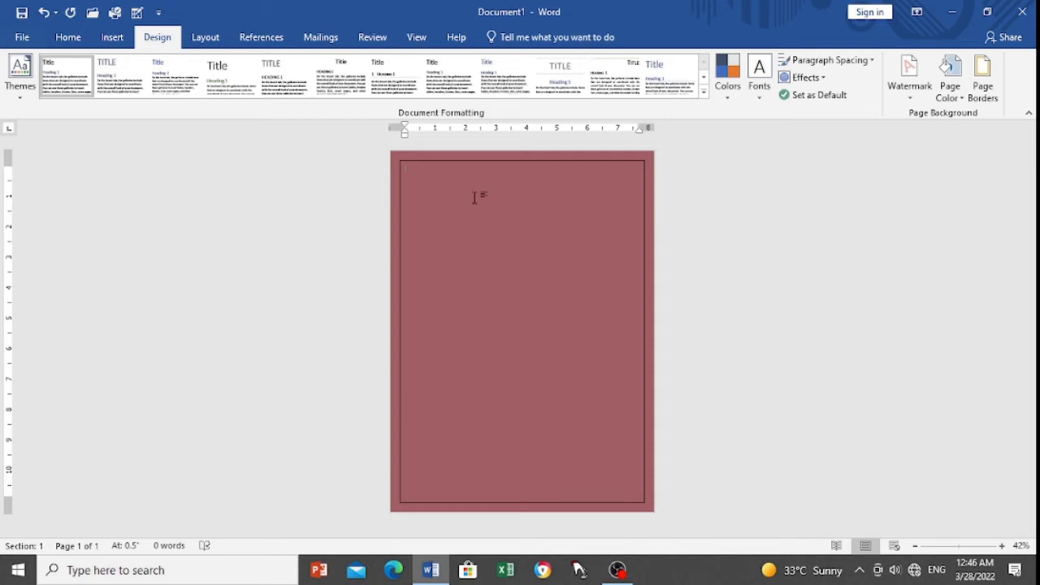
# Step: Enter a person's full name in capitals on the first line and enlarge it to font size 20
pyautogui.click(69, 39)
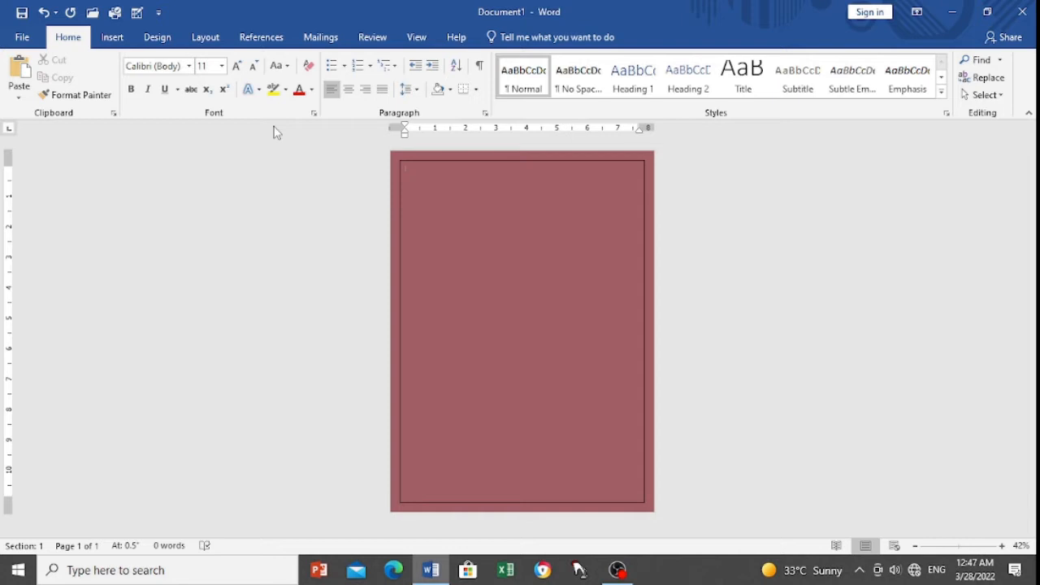
pyautogui.write('= S')
pyautogui.moveTo(441, 169); pyautogui.dragTo(407, 169)
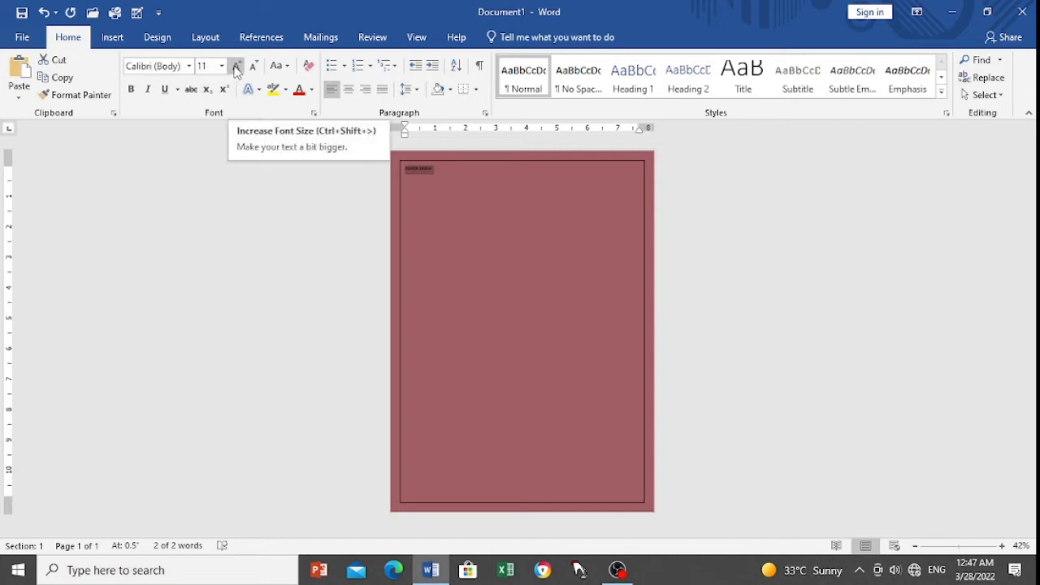
pyautogui.click(235, 66)
pyautogui.click(235, 66)
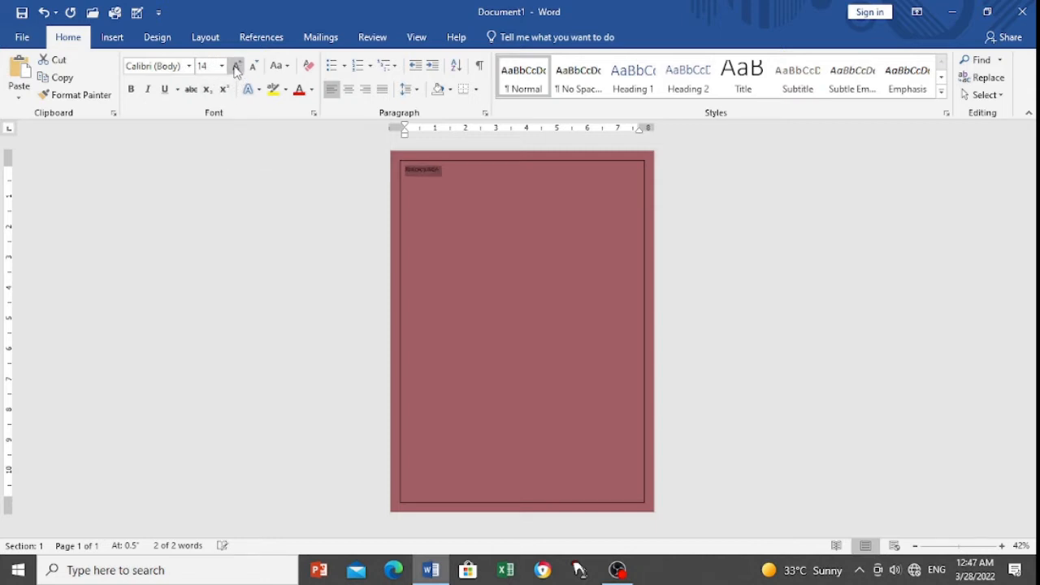
pyautogui.click(236, 66)
pyautogui.click(235, 66)
pyautogui.click(236, 66)
pyautogui.click(478, 180)
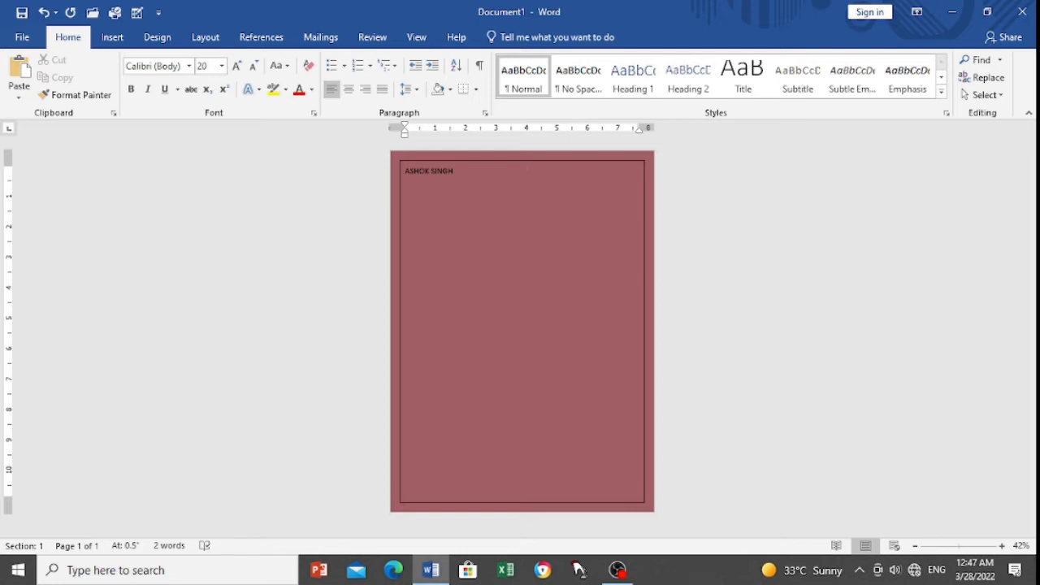
# Step: Add the underlined heading "FEE RECEIPT" beside the name on the first line, and centre the line below it
pyautogui.hotkey('ctrl', 'u')
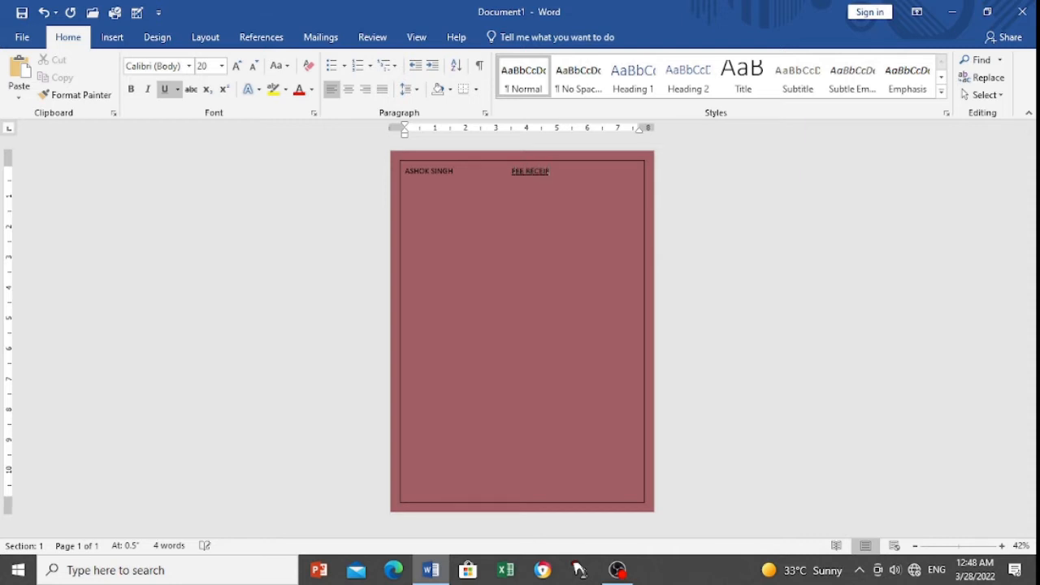
pyautogui.write('T')
pyautogui.press('Return')
pyautogui.hotkey('ctrl', 'e')
pyautogui.write('VII')
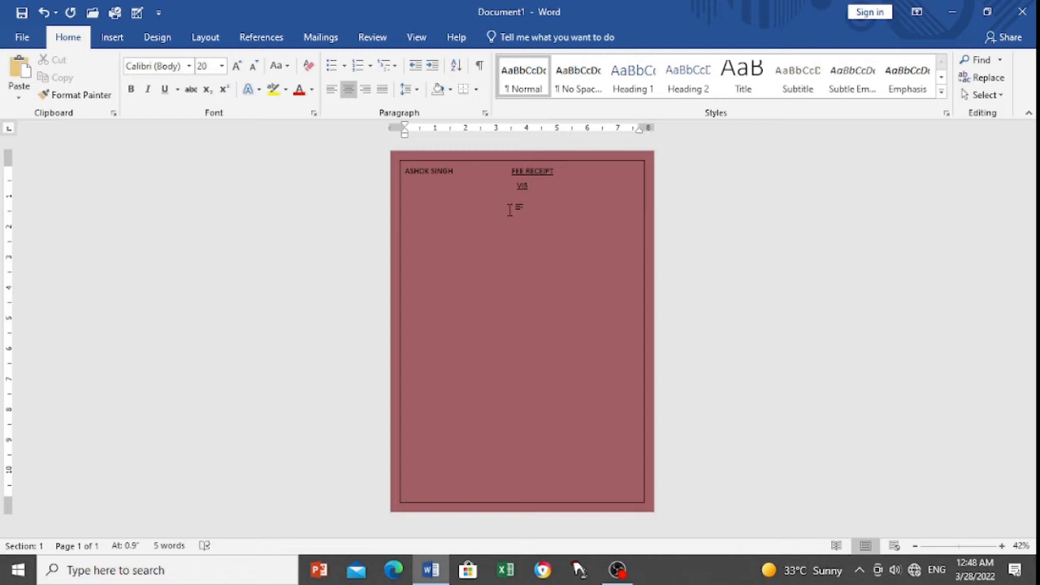
pyautogui.press('BackSpace')
pyautogui.press('BackSpace')
pyautogui.press('BackSpace')
pyautogui.press('BackSpace')
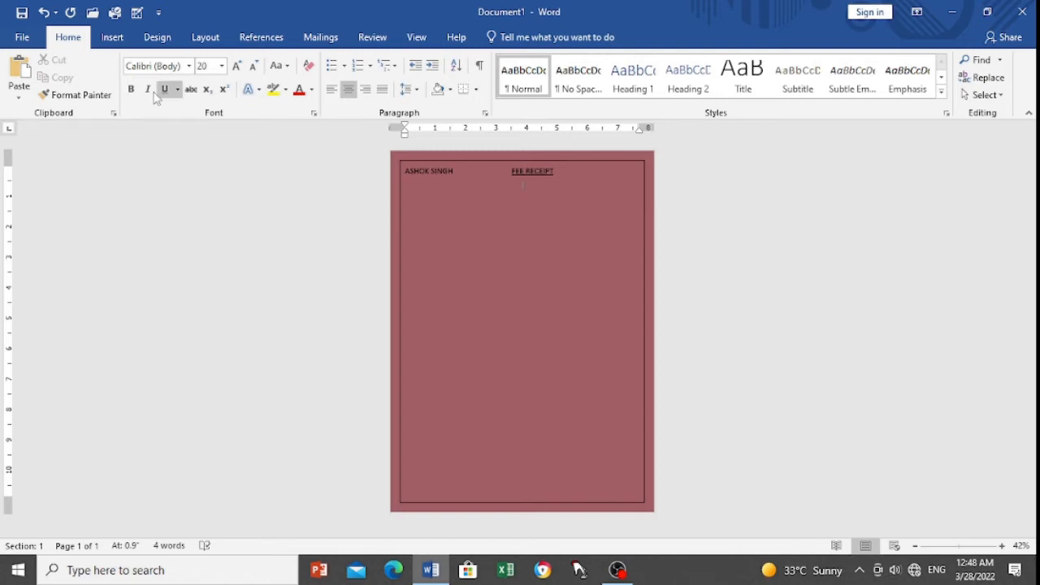
# Step: Enter the title "Vission classes" on the second line in bold at font size 80, without underlining
pyautogui.click(165, 90)
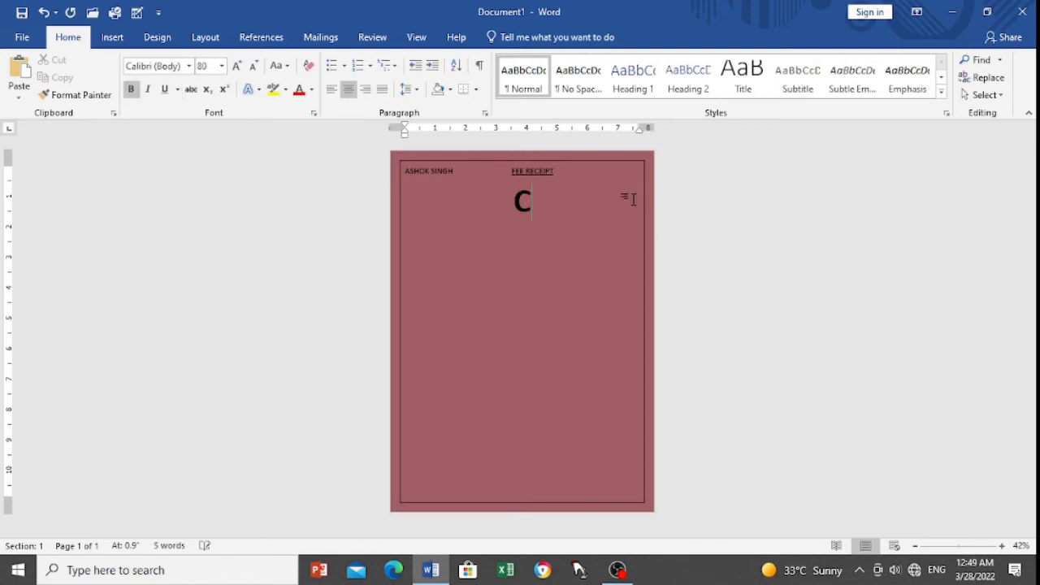
pyautogui.press('BackSpace')
pyautogui.write('Vi')
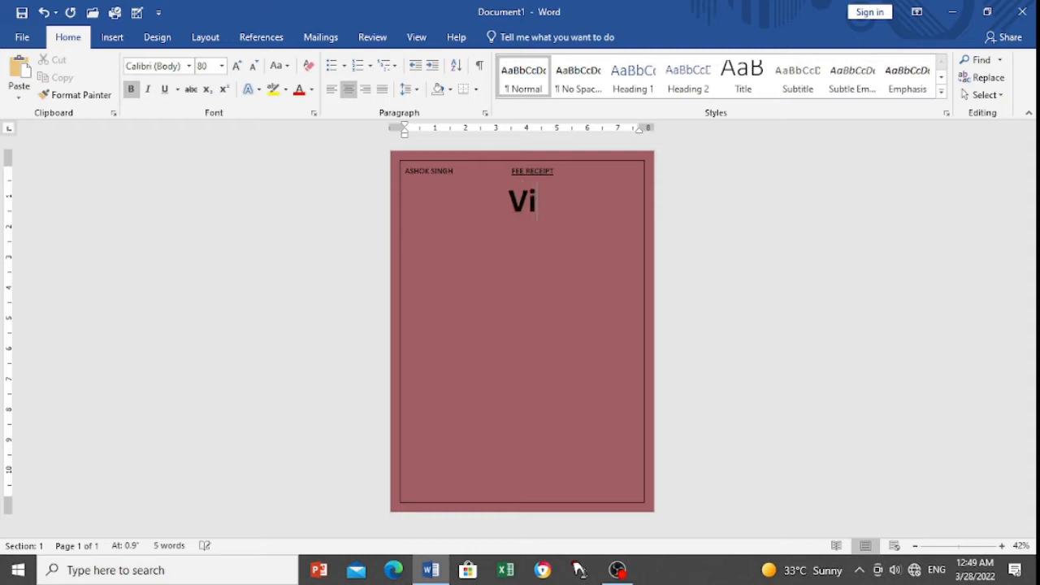
pyautogui.write('ssion cl')
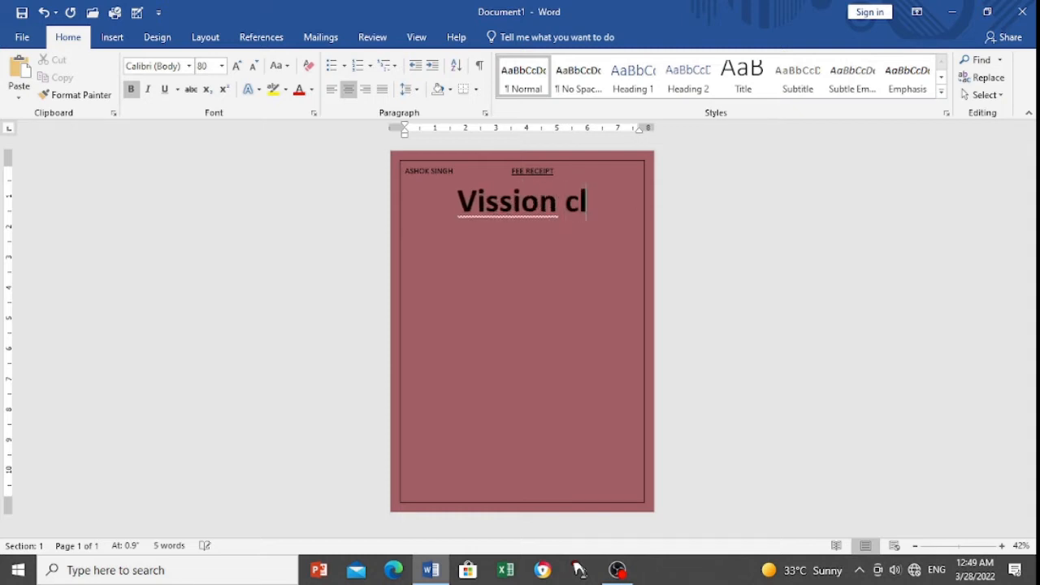
pyautogui.write('asses')
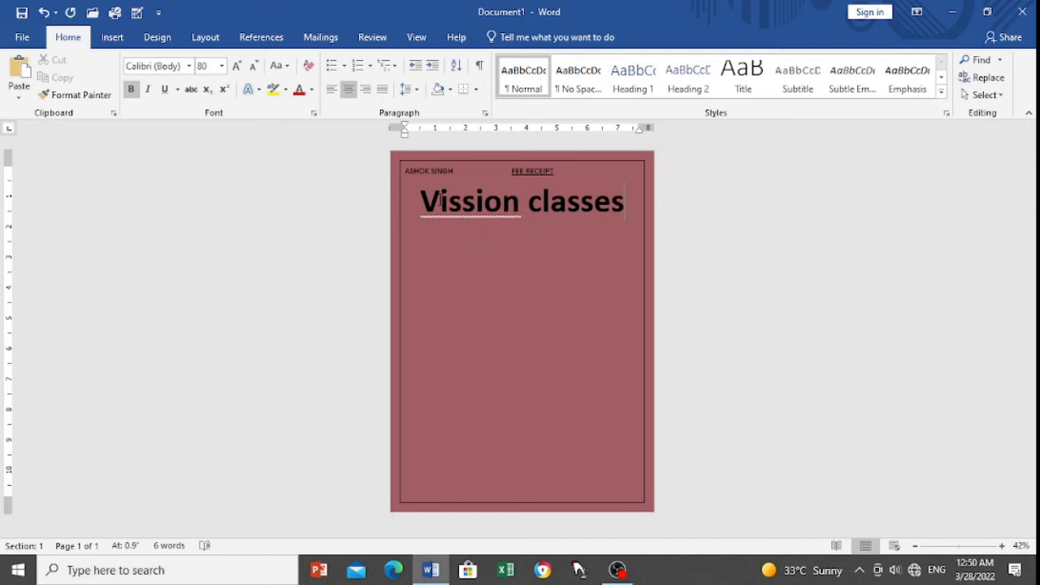
# Step: Set the title's initial V in Lucida Calligraphy and enlarge the remaining letters to font size 89
pyautogui.moveTo(439, 201); pyautogui.dragTo(420, 202)
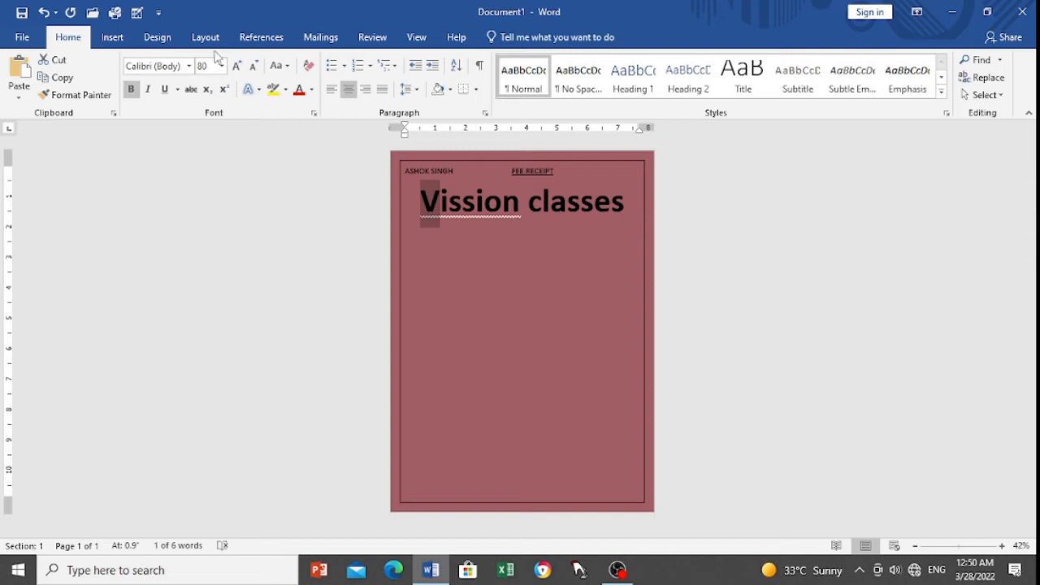
pyautogui.click(188, 68)
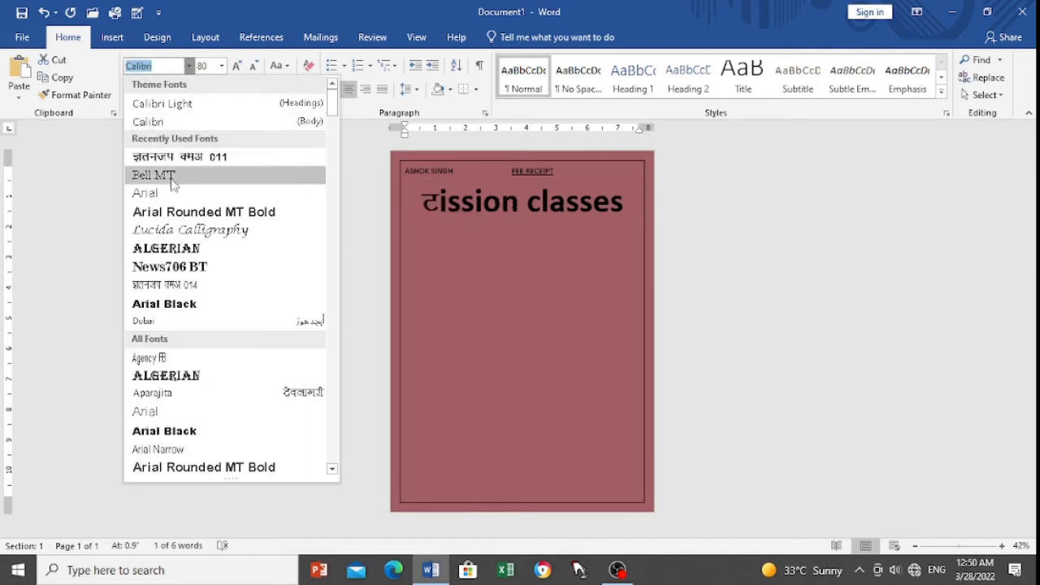
pyautogui.click(240, 232)
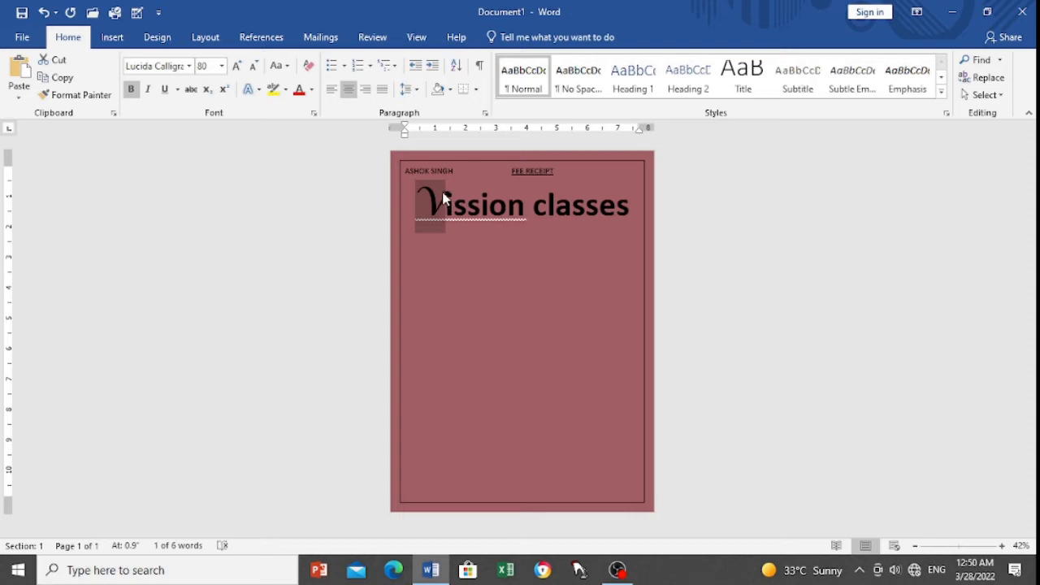
pyautogui.moveTo(640, 213); pyautogui.dragTo(448, 208)
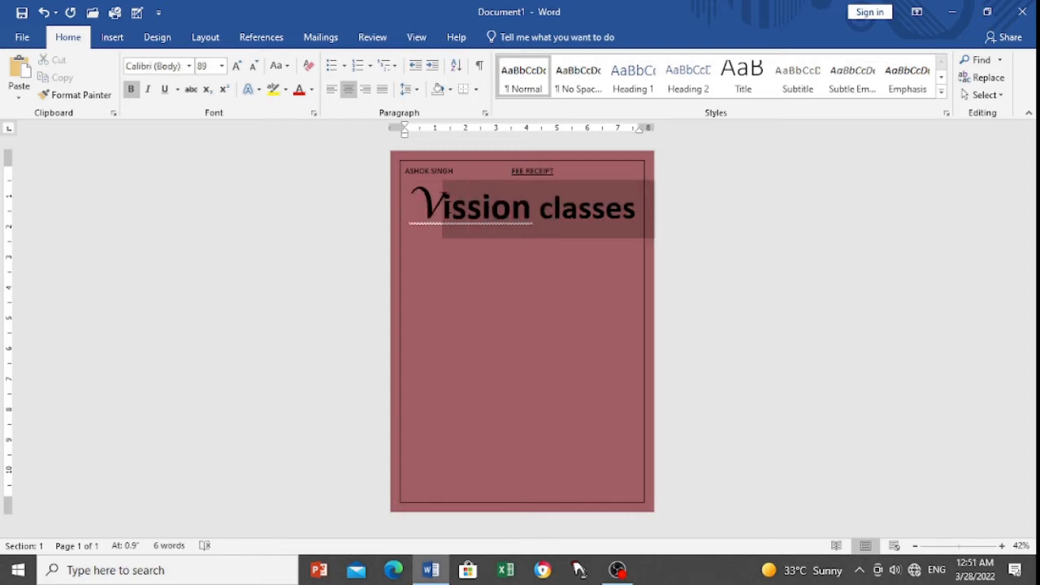
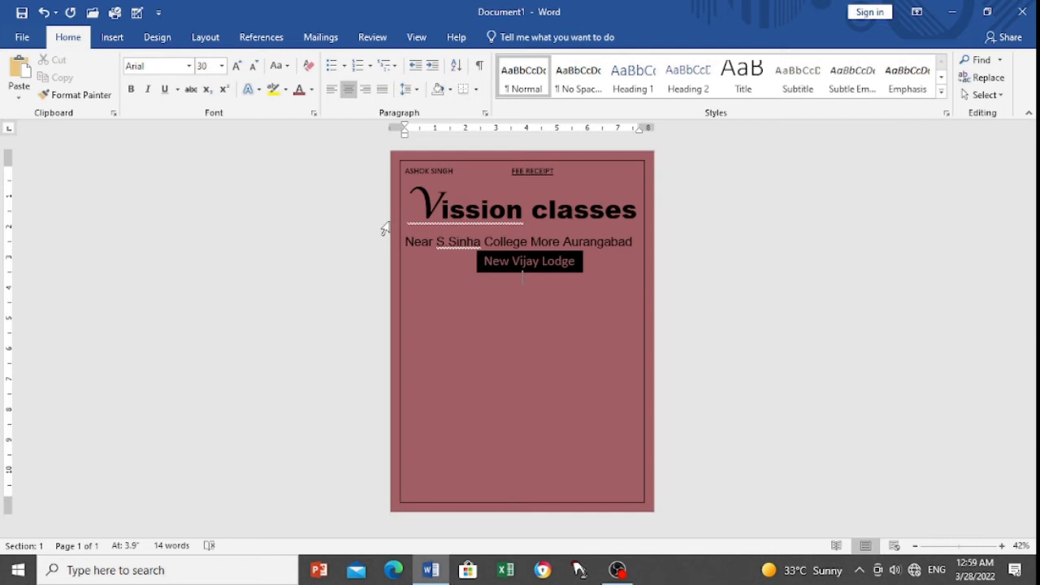
# Step: Enter "No" and, after a tab gap, an underlined "Chemistry" on a left-aligned line below "New Vijay Lodge"
pyautogui.click(331, 91)
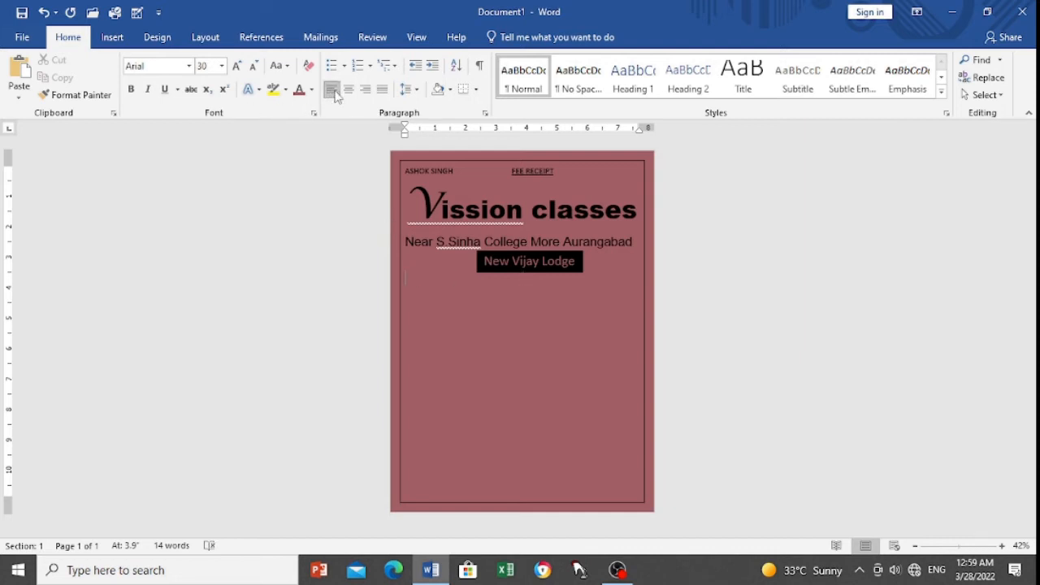
pyautogui.write('Nop')
pyautogui.press('BackSpace')
pyautogui.press('Tab')
pyautogui.click(164, 90)
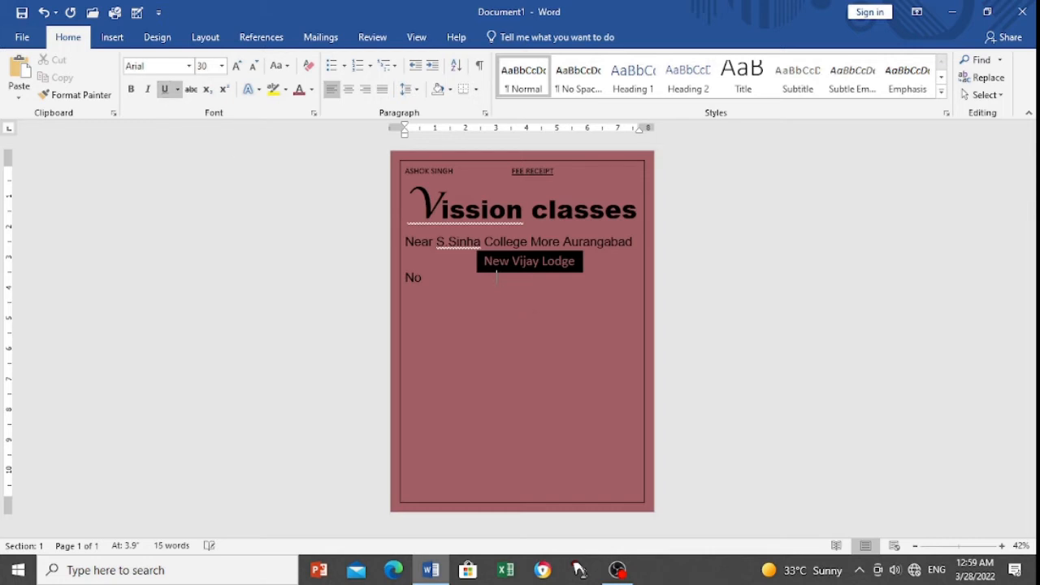
pyautogui.write('Chemistry')
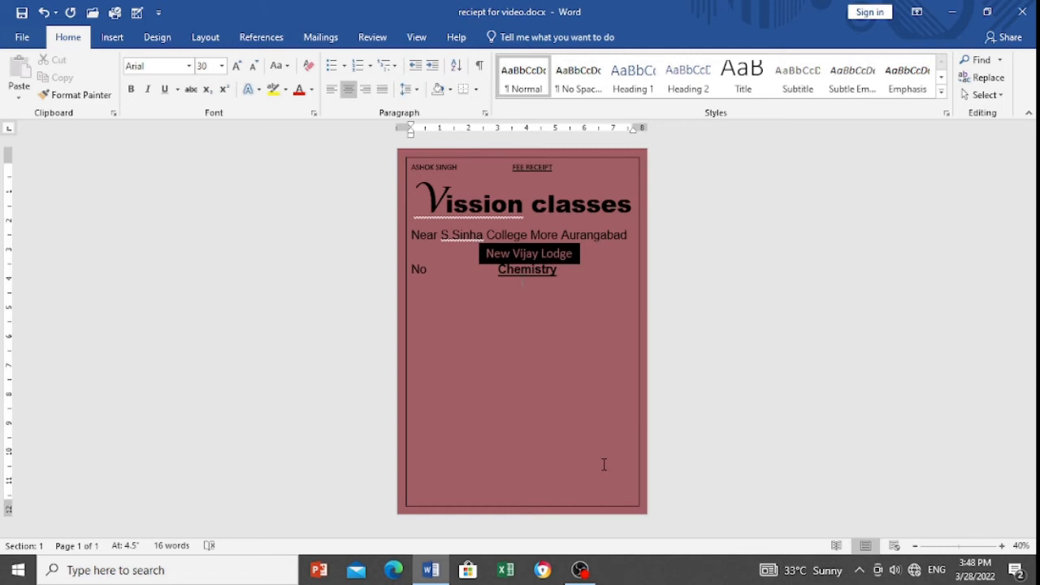
# Step: Add a right-aligned "Date" label followed by a dashed fill-in line below "Chemistry"
pyautogui.click(368, 96)
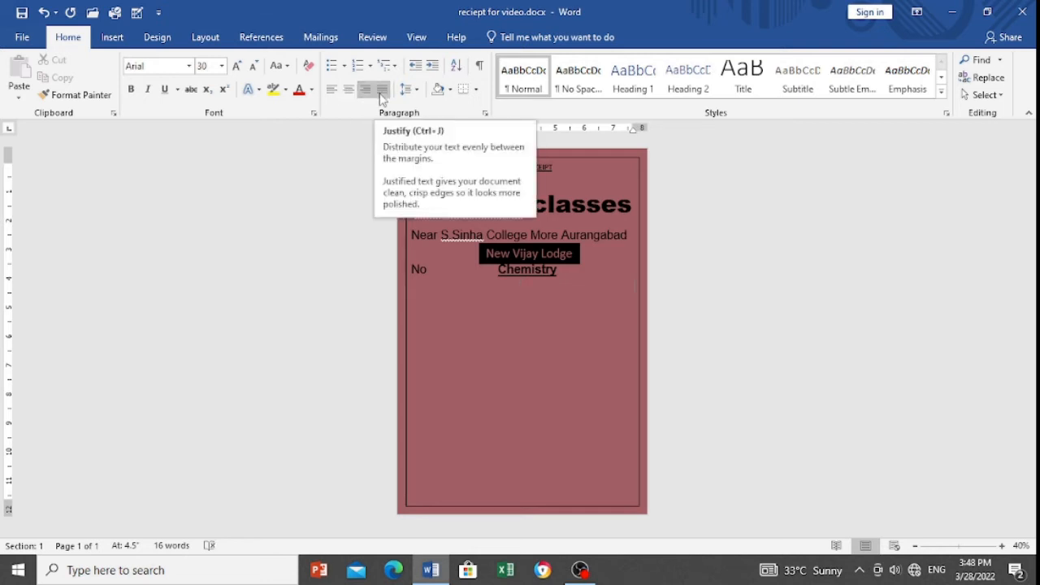
pyautogui.write('Date')
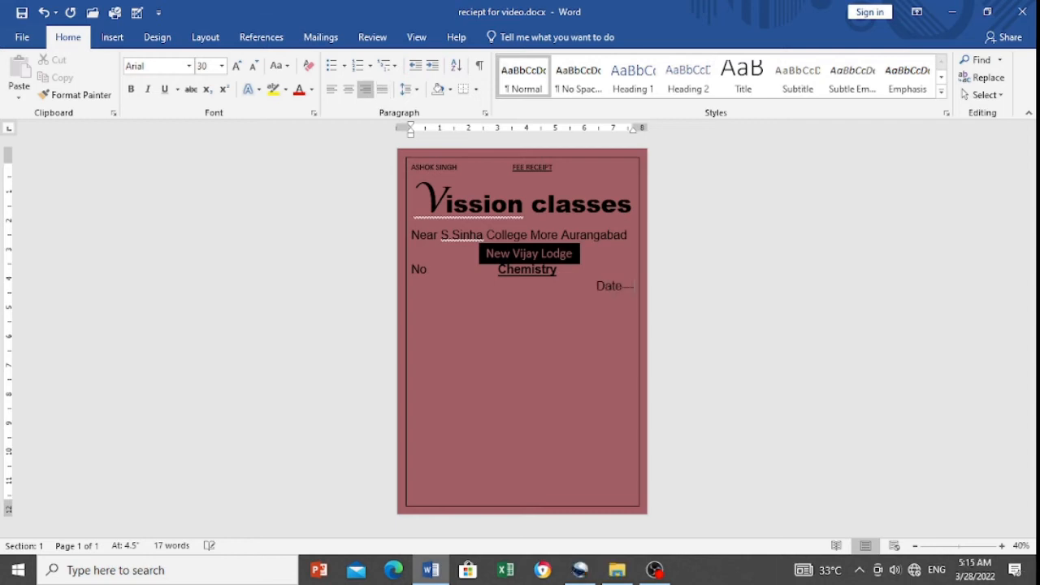
pyautogui.write('-')
pyautogui.write('---------')
pyautogui.press('Return')
# Step: Add left-aligned "Name" and "Add" rows below the date, each with dashes running to the right margin
pyautogui.click(335, 92)
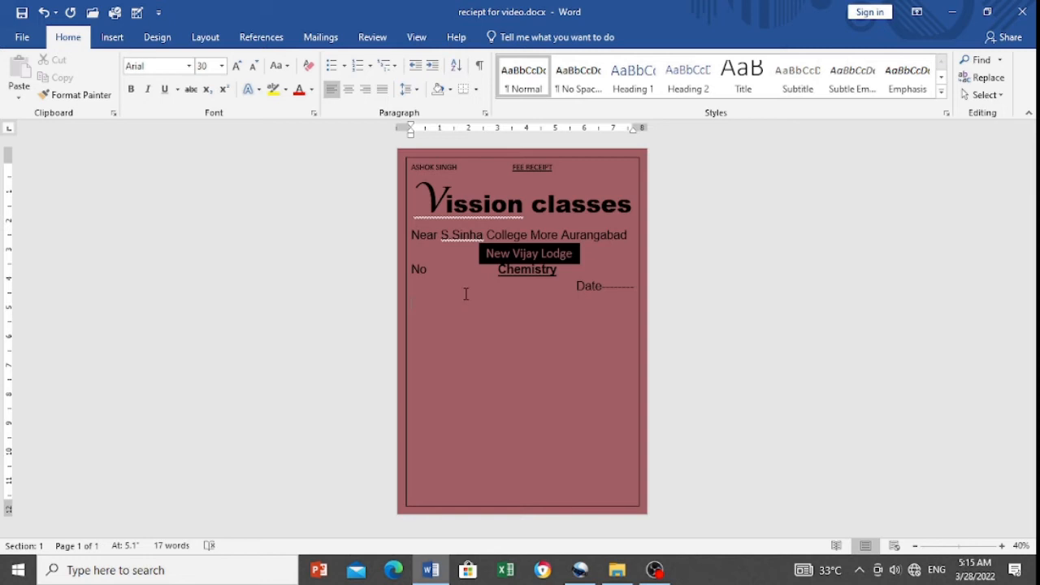
pyautogui.write('Name---------------------------------------')
pyautogui.press('Return')
pyautogui.write('Add')
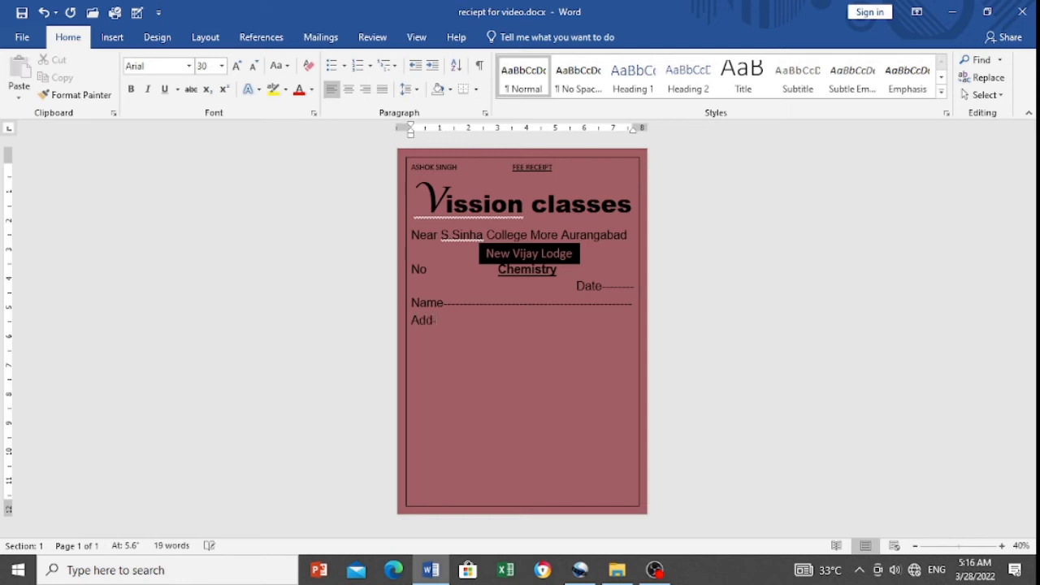
pyautogui.write('-------------------------------------------')
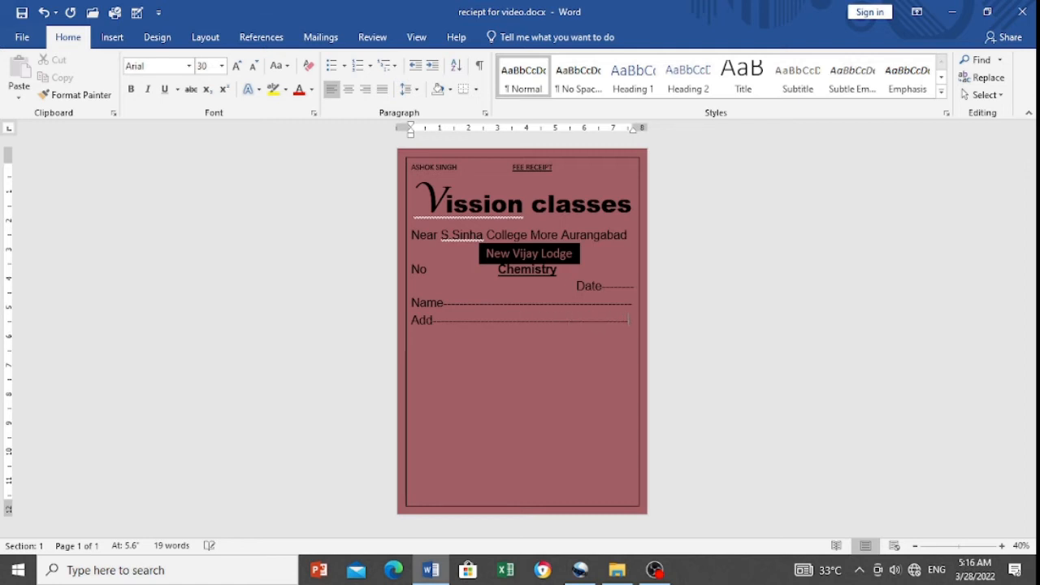
# Step: Add "Faculty" and "Roll No" rows with dashed fill-in lines below the "Add" row
pyautogui.press('Return')
pyautogui.write('-')
pyautogui.press('BackSpace')
pyautogui.press('BackSpace')
pyautogui.press('Return')
pyautogui.write('Facul')
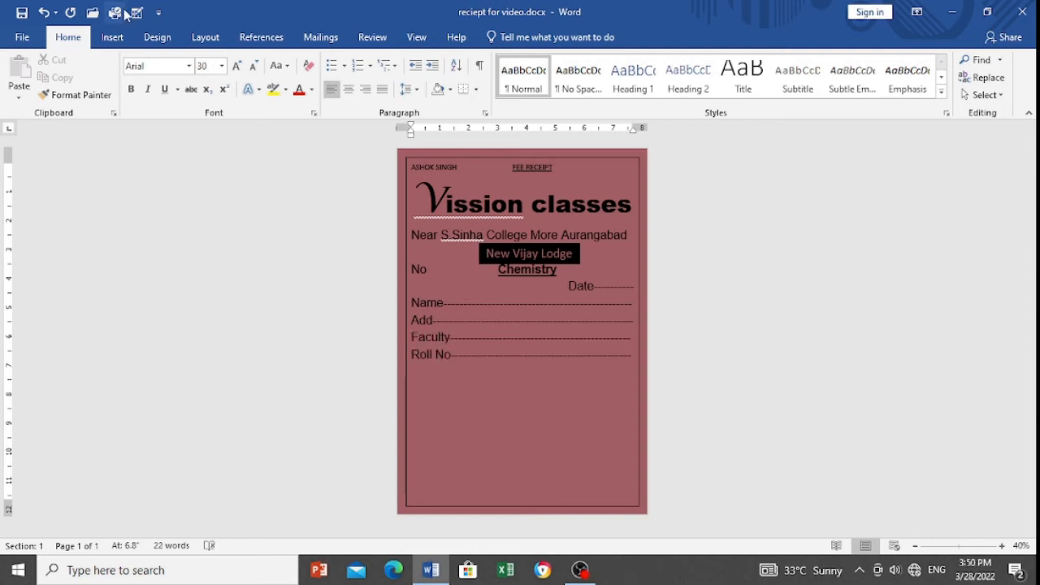
# Step: Insert a table with three columns and one row below the "Roll No" line
pyautogui.click(112, 37)
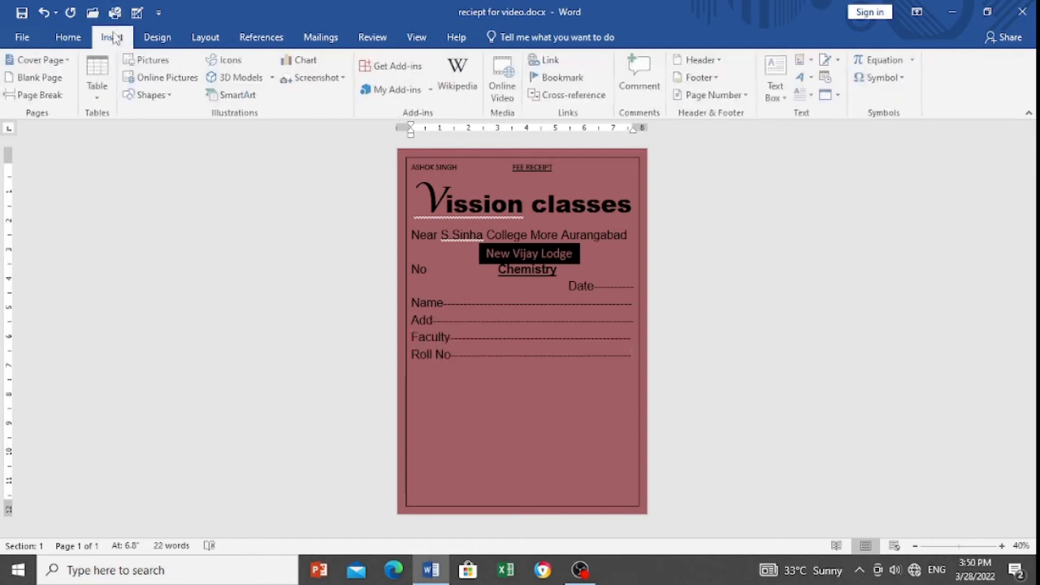
pyautogui.click(100, 96)
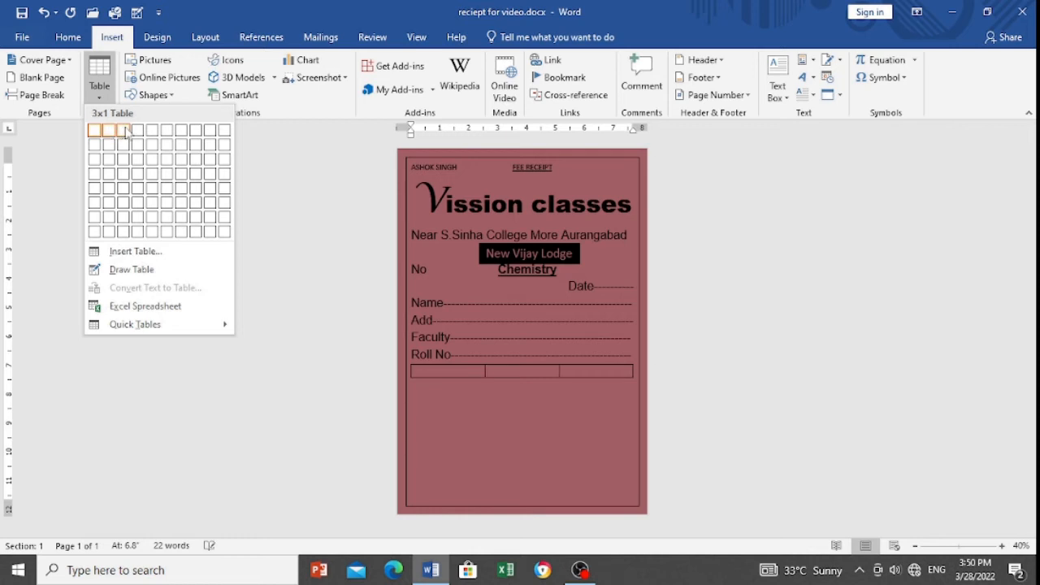
pyautogui.click(126, 133)
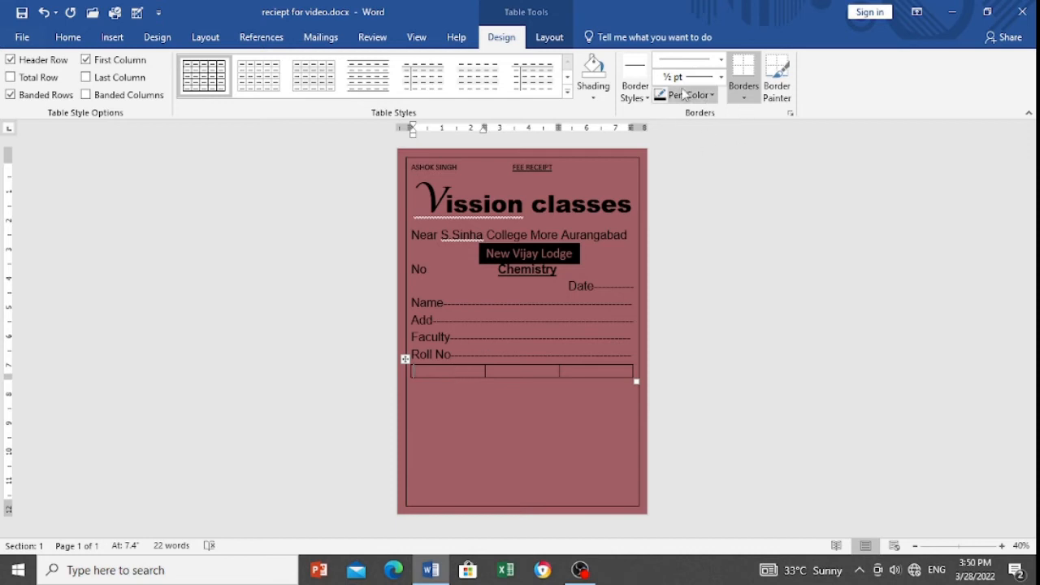
# Step: Shade all three cells of the new table row black
pyautogui.click(593, 94)
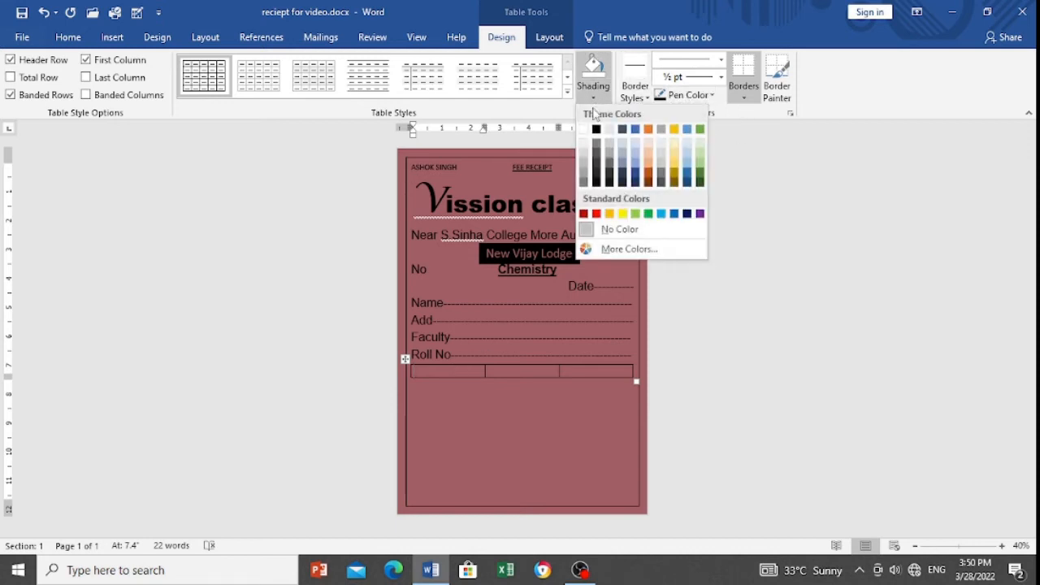
pyautogui.click(597, 126)
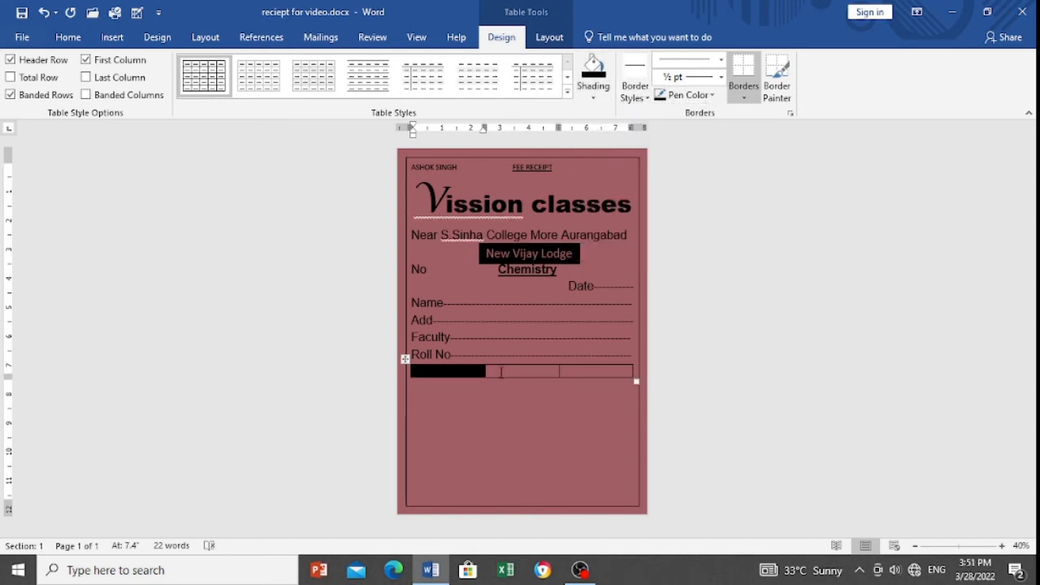
pyautogui.click(499, 372)
pyautogui.click(593, 69)
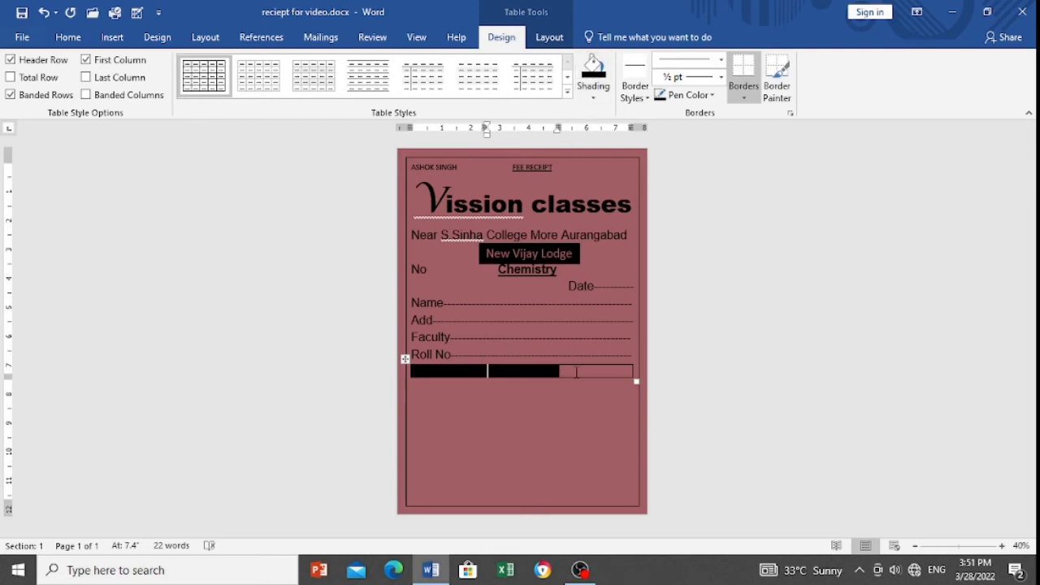
pyautogui.click(580, 371)
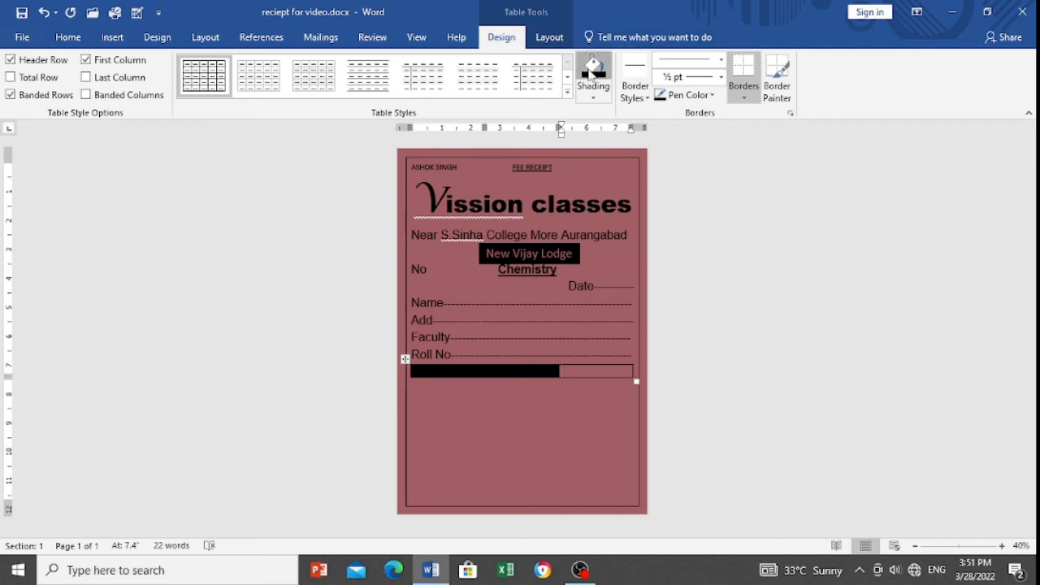
pyautogui.click(593, 68)
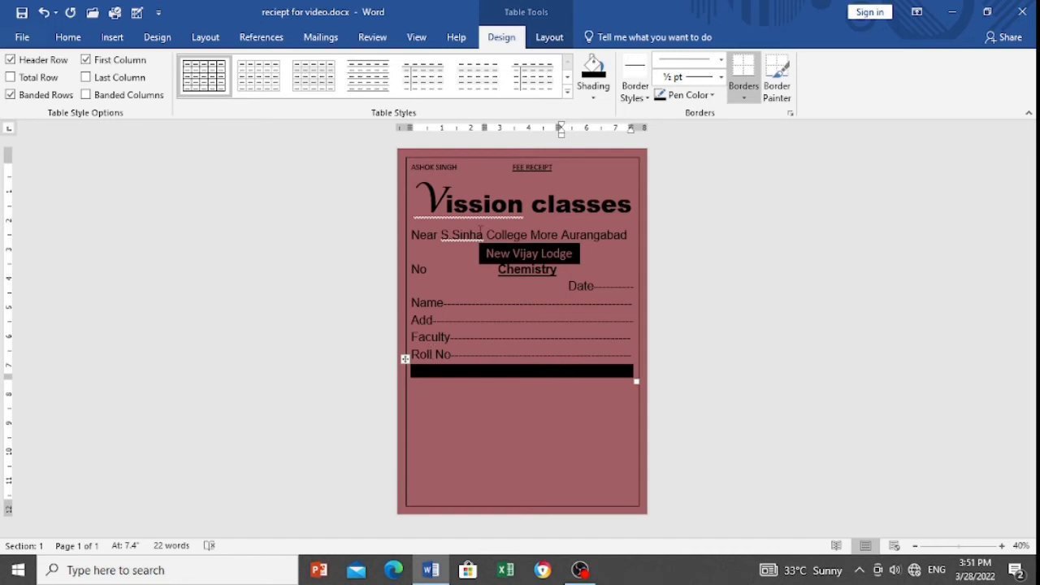
# Step: Insert a Simple Text Box in the table's third cell and replace its placeholder with "S.N." at font size 40
pyautogui.click(113, 38)
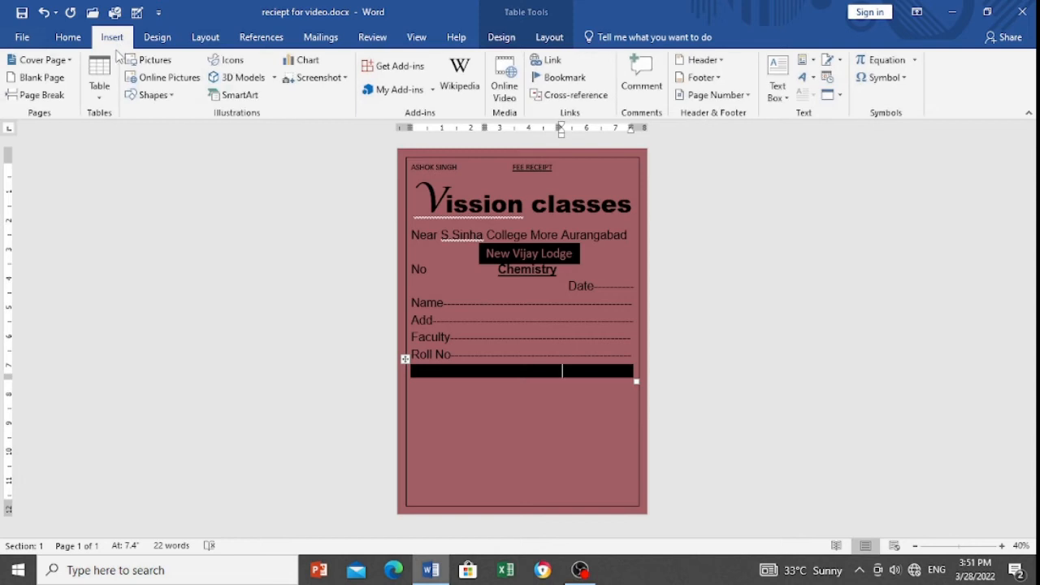
pyautogui.click(781, 76)
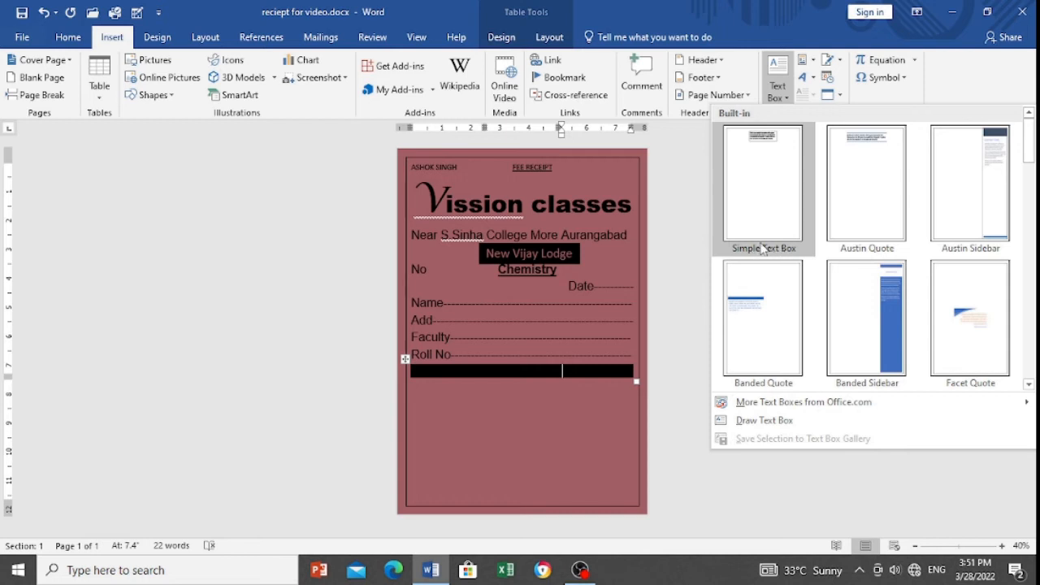
pyautogui.click(772, 236)
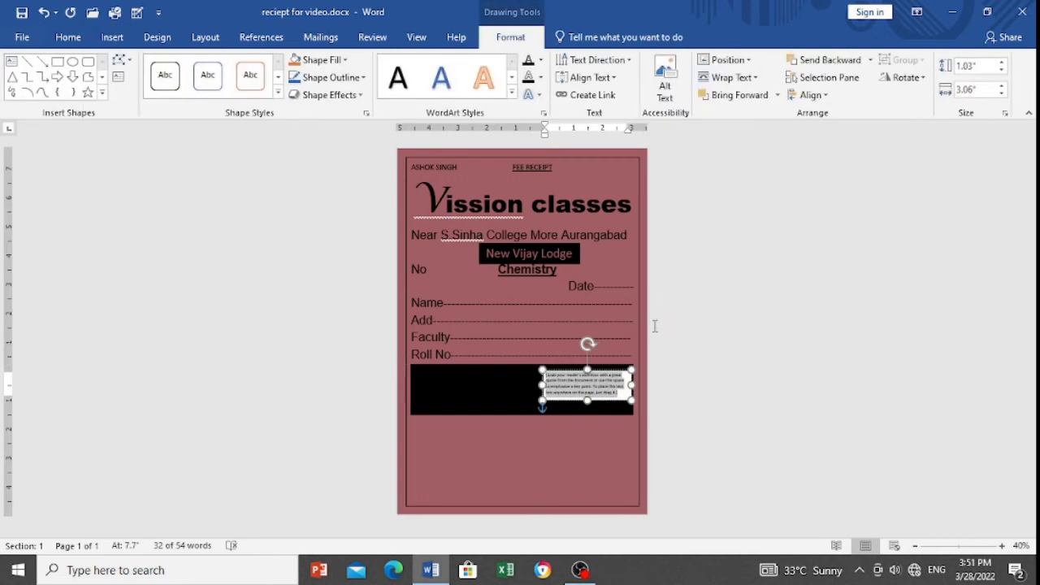
pyautogui.press('Delete')
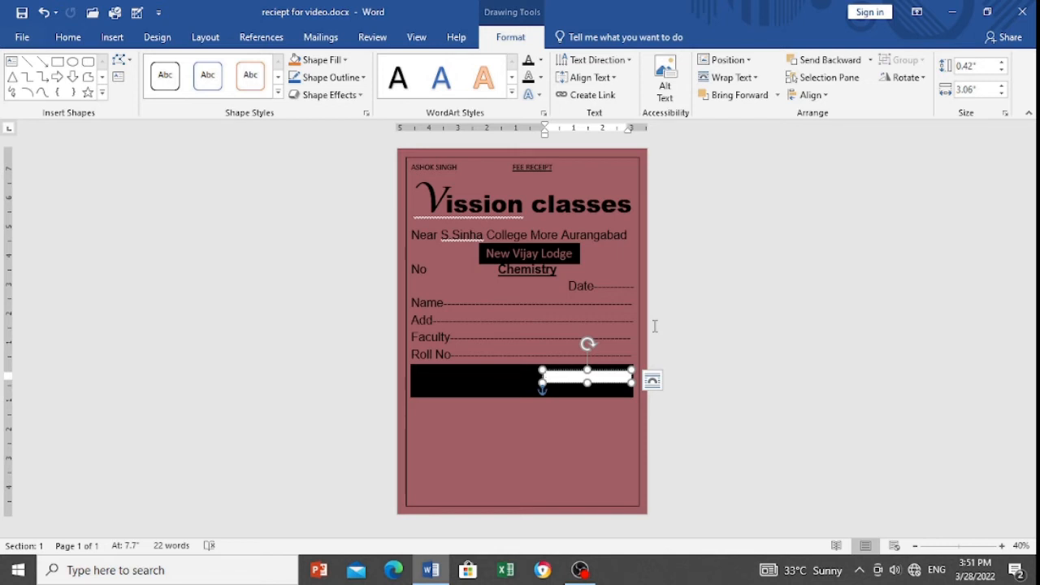
pyautogui.write('FM')
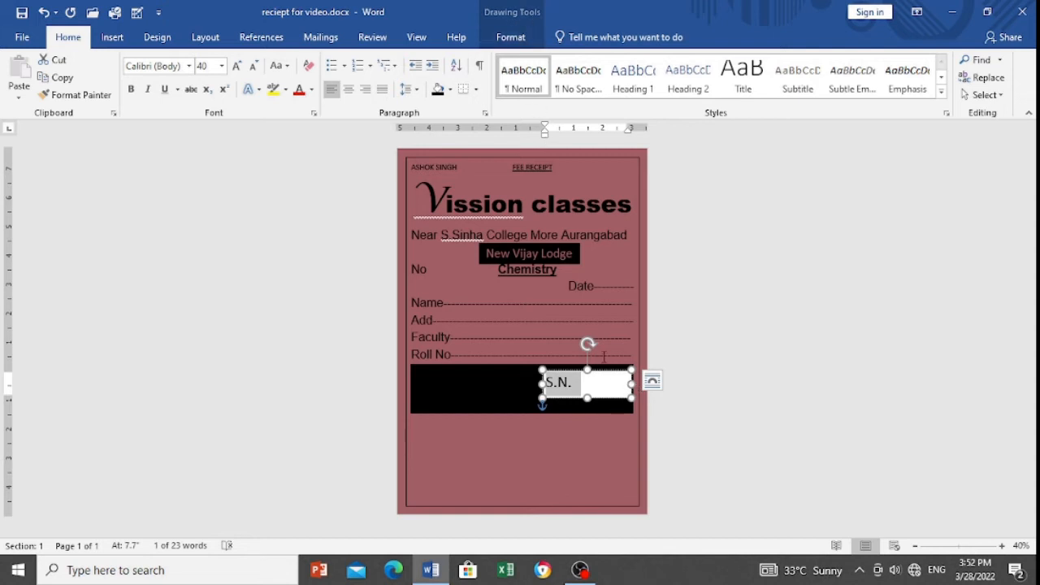
pyautogui.click(604, 393)
pyautogui.doubleClick(563, 376)
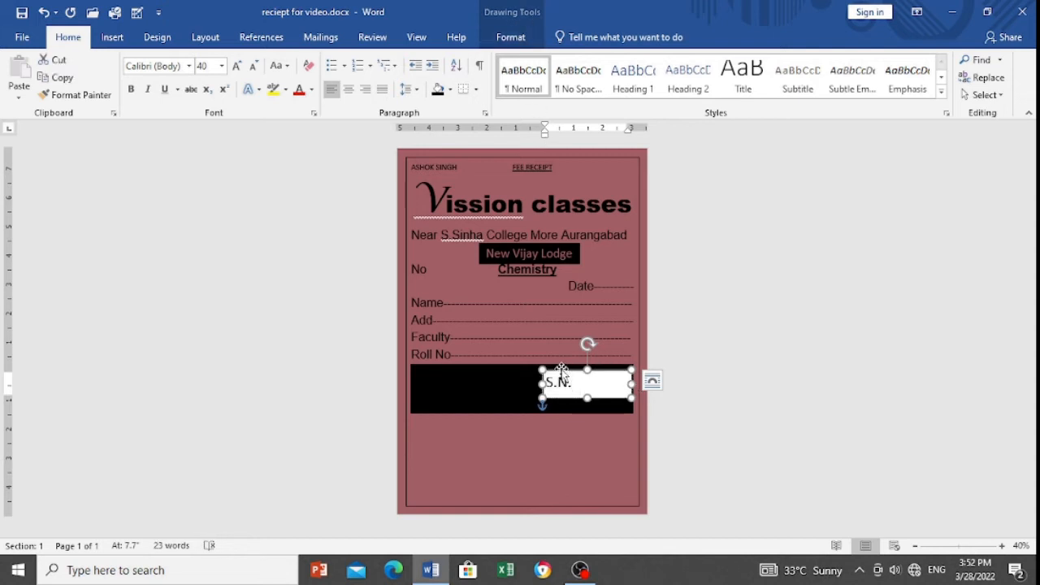
# Step: Set the text wrapping of the "S.N." text box to In Front of Text
pyautogui.click(616, 383)
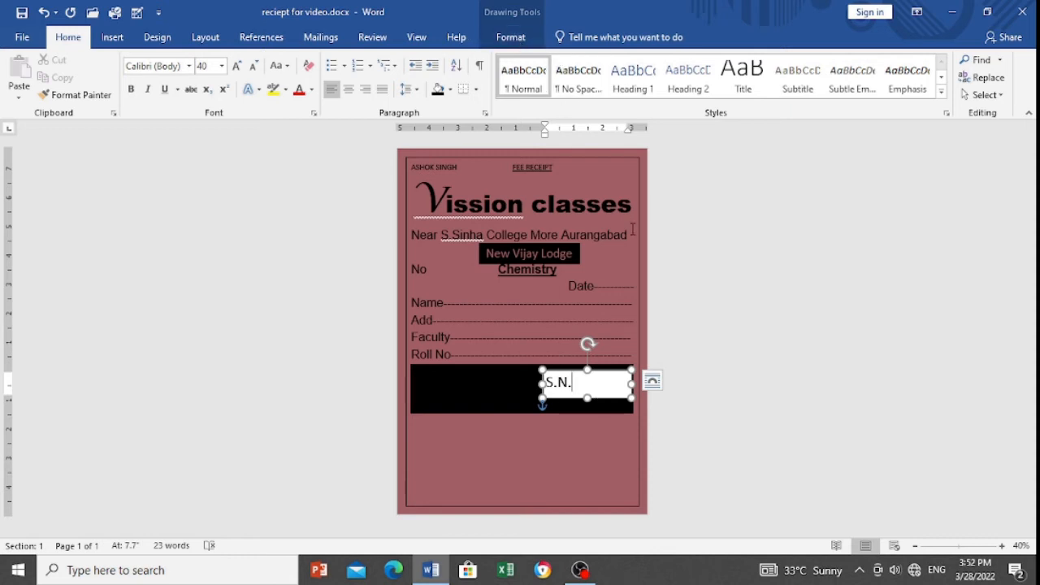
pyautogui.click(511, 38)
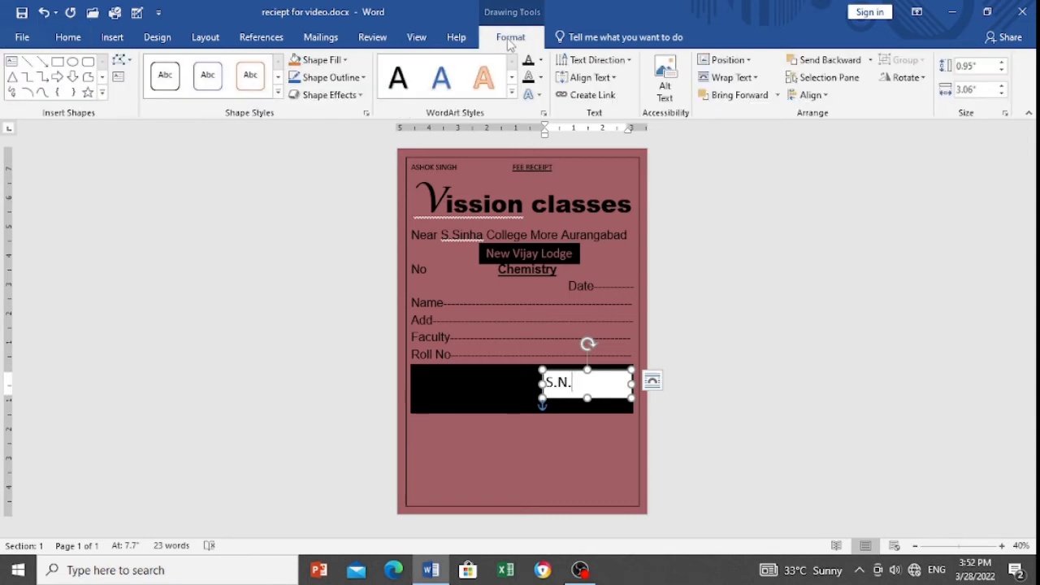
pyautogui.click(758, 81)
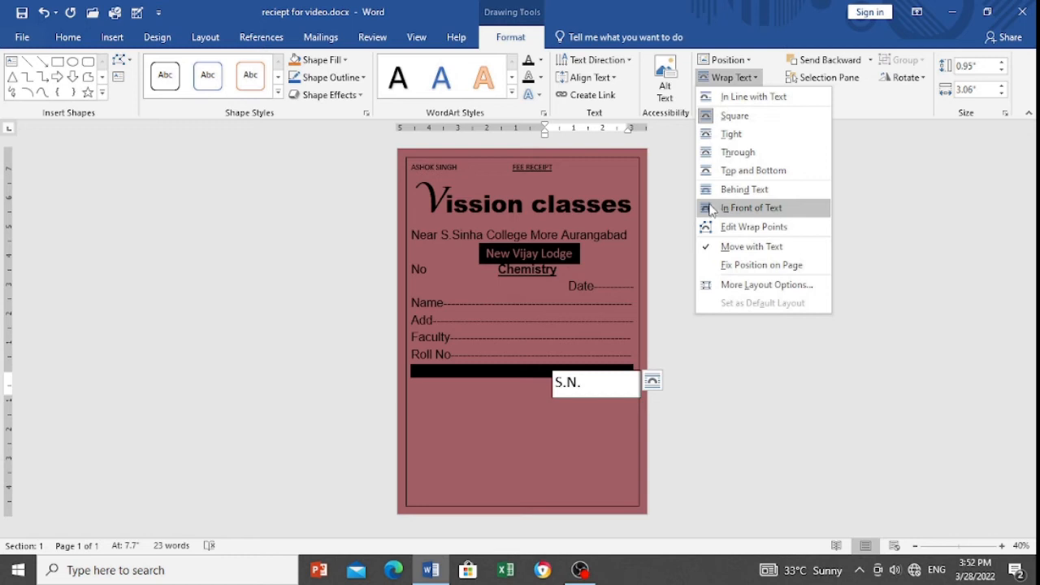
pyautogui.click(710, 209)
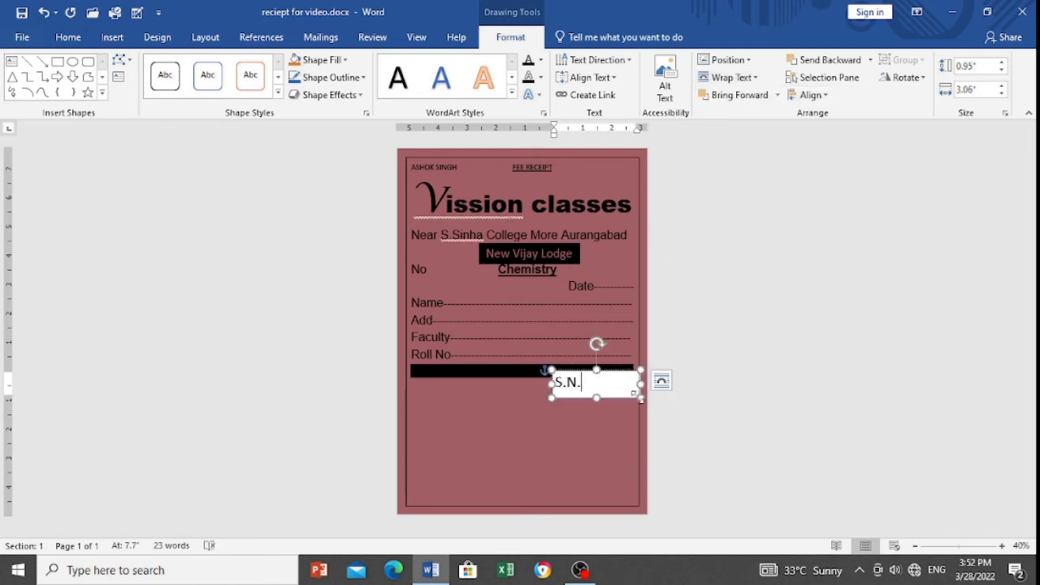
# Step: Shrink the "S.N." text box to about 0.63" high by 1.16" wide and centre its text
pyautogui.moveTo(642, 398); pyautogui.dragTo(586, 396)
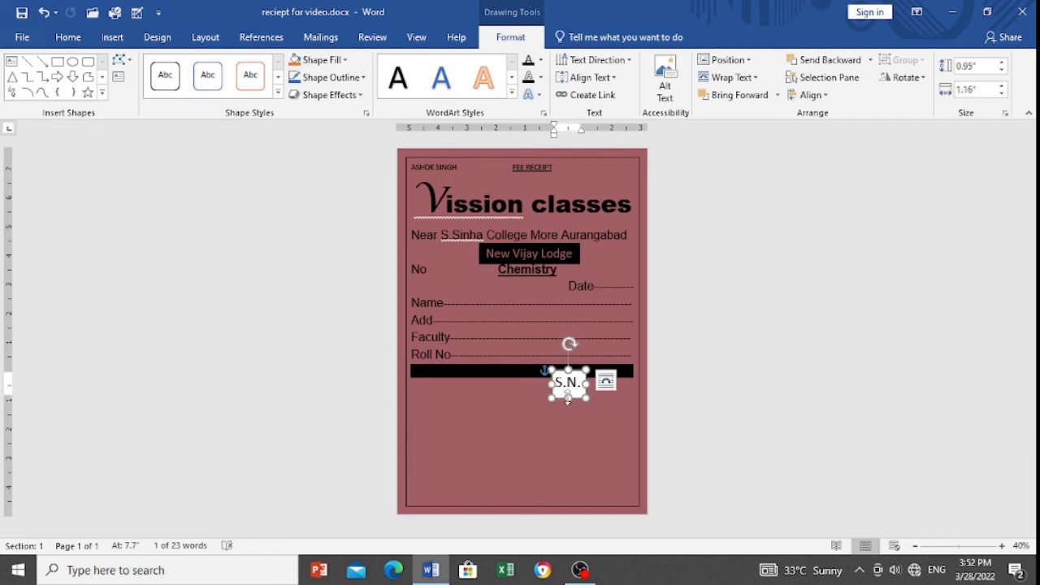
pyautogui.moveTo(568, 395); pyautogui.dragTo(569, 377)
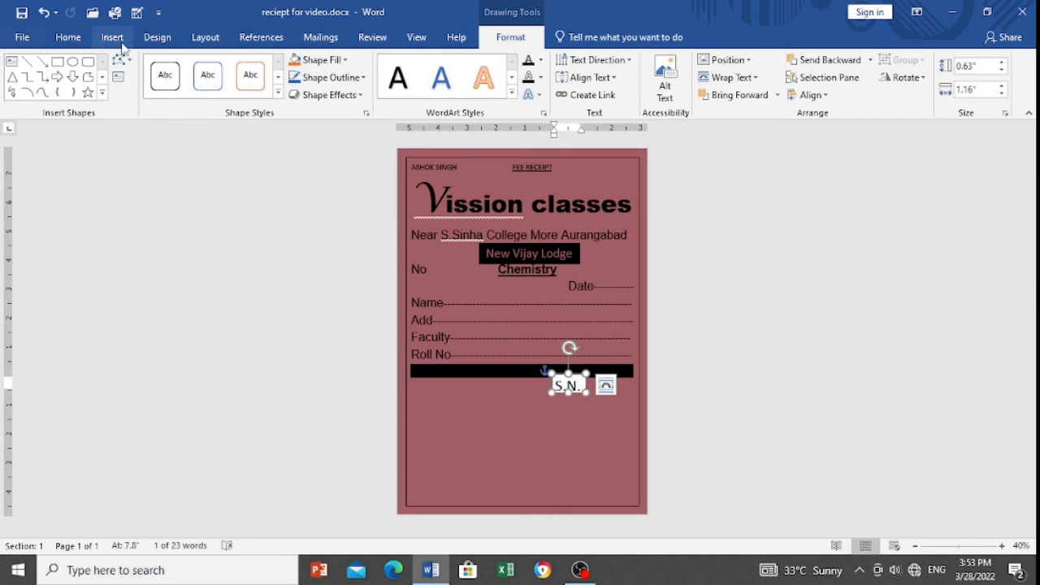
pyautogui.click(84, 41)
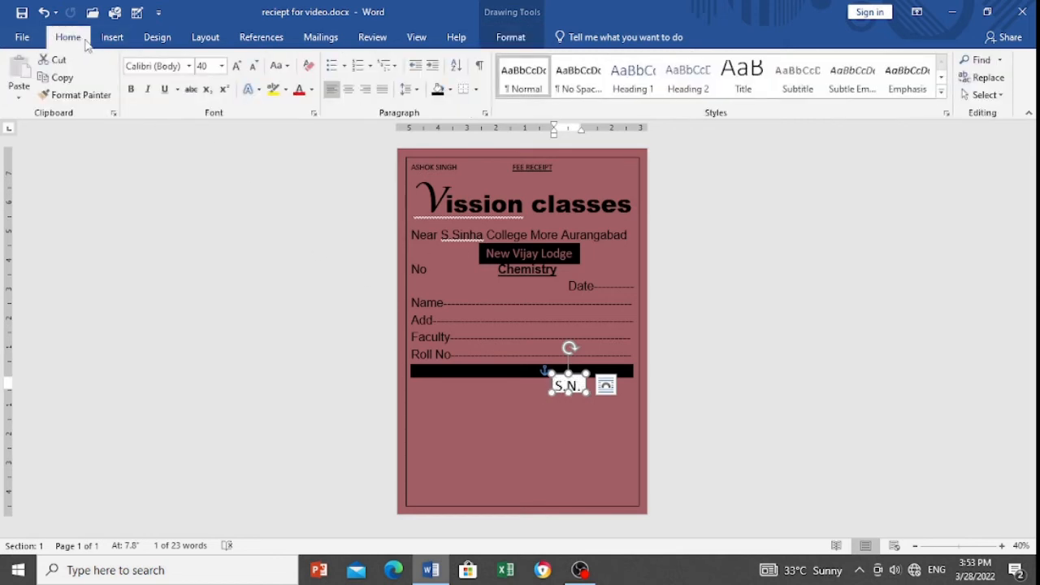
pyautogui.click(349, 94)
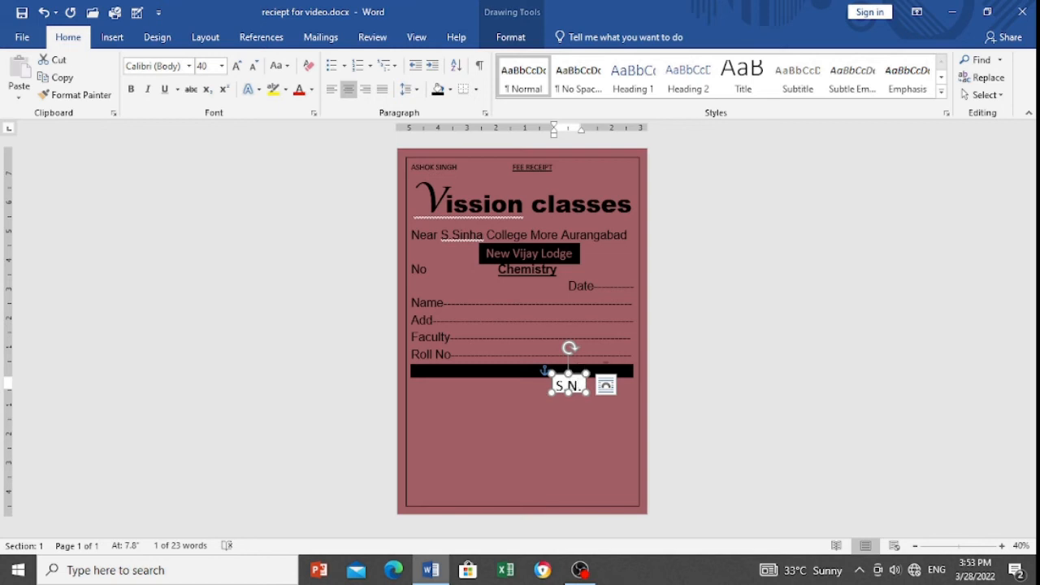
pyautogui.click(486, 407)
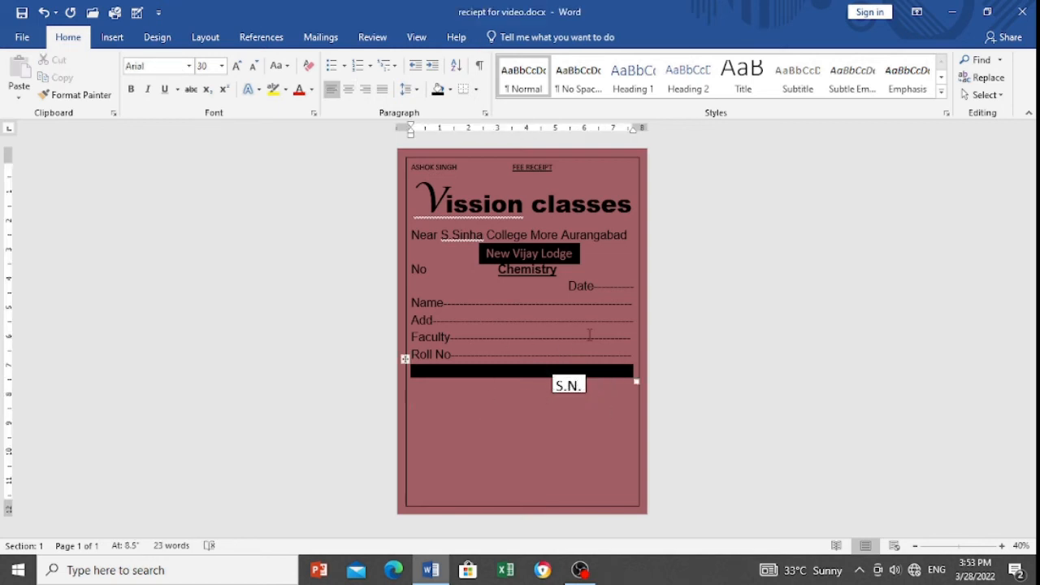
# Step: Change the "S.N." text box to the Flowchart Terminator shape and place it in the table's first cell at about 0.68" by 1.08"
pyautogui.click(567, 385)
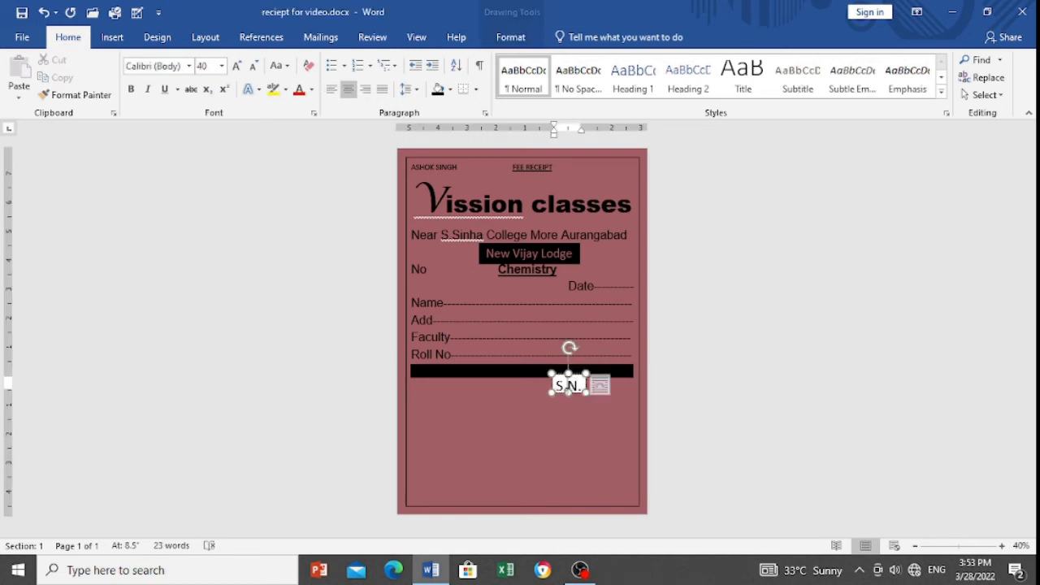
pyautogui.click(506, 38)
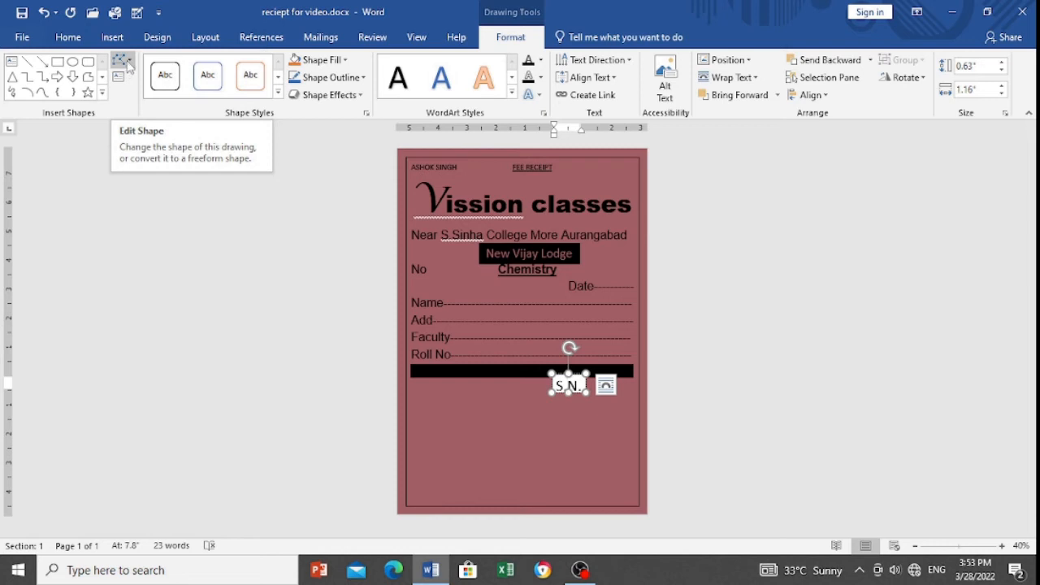
pyautogui.click(128, 65)
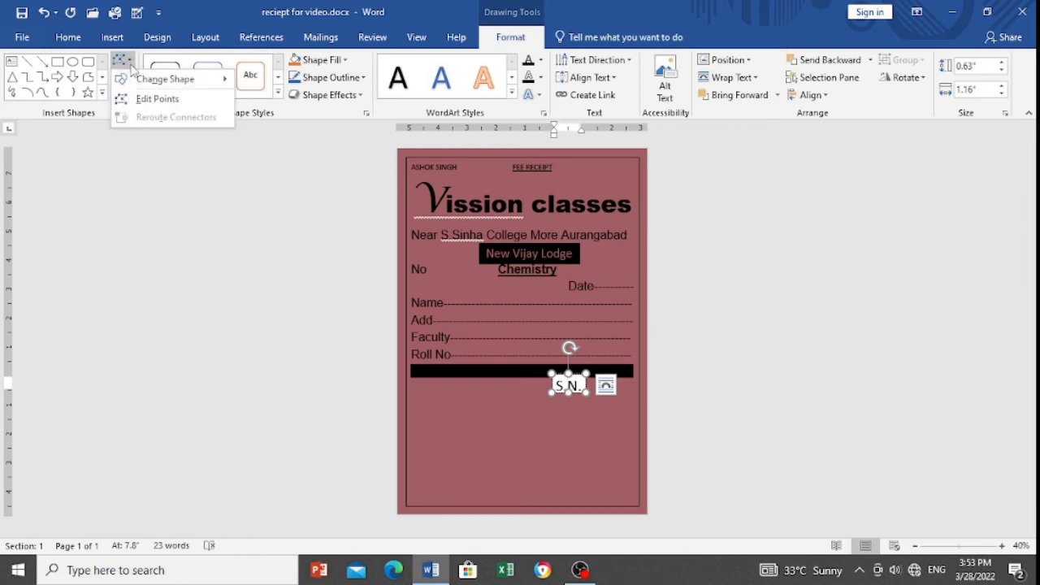
pyautogui.moveTo(140, 81)
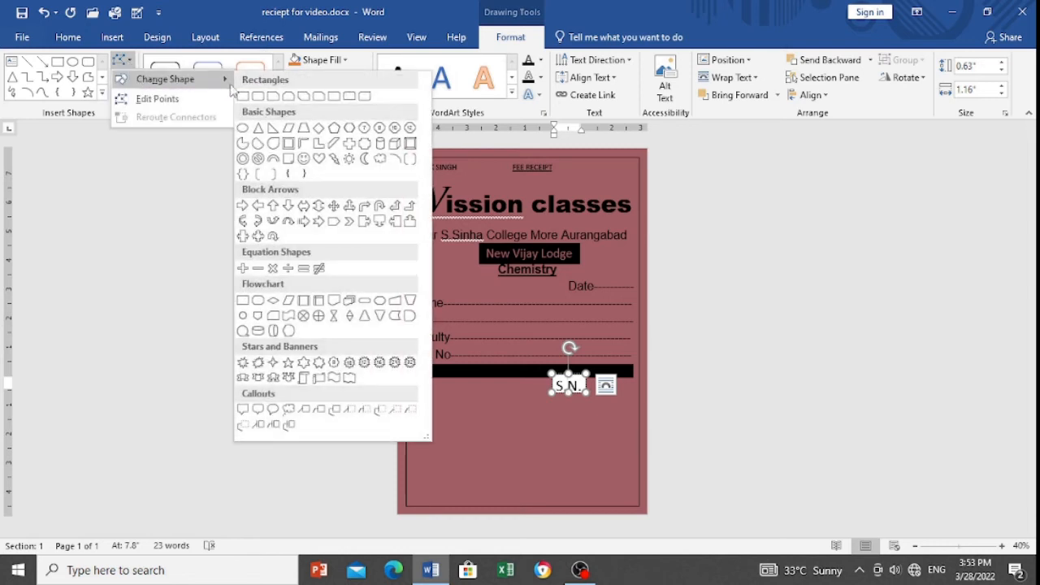
pyautogui.click(366, 301)
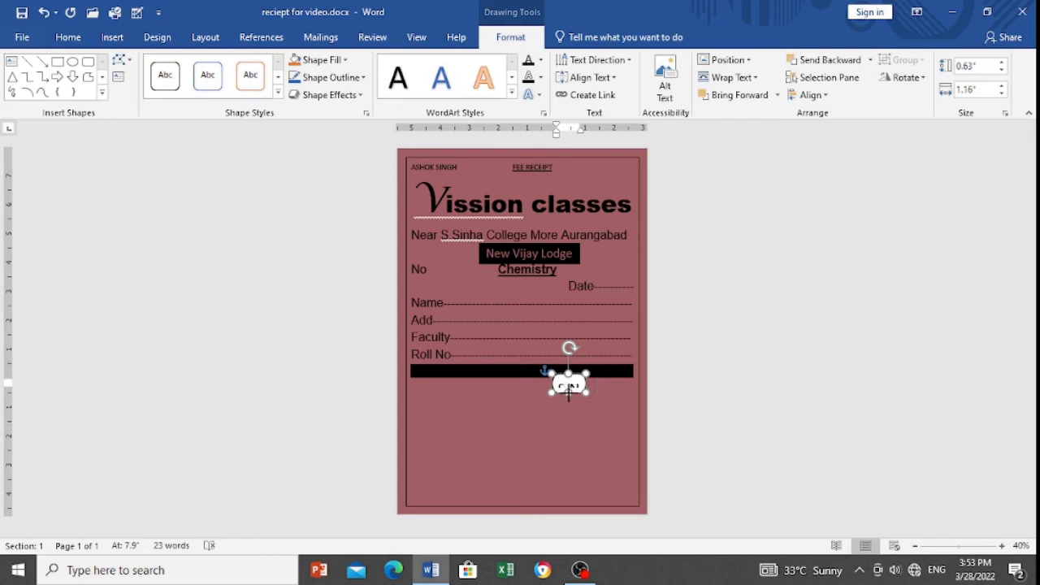
pyautogui.moveTo(586, 395); pyautogui.dragTo(425, 381)
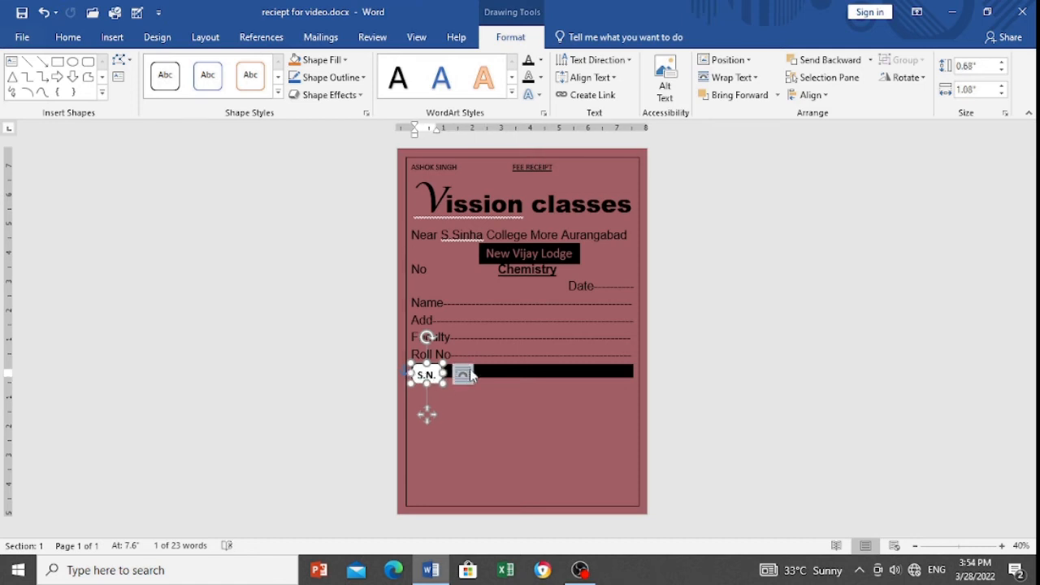
# Step: Increase the height of the black table row so it fully encloses the "S.N." shape
pyautogui.click(485, 373)
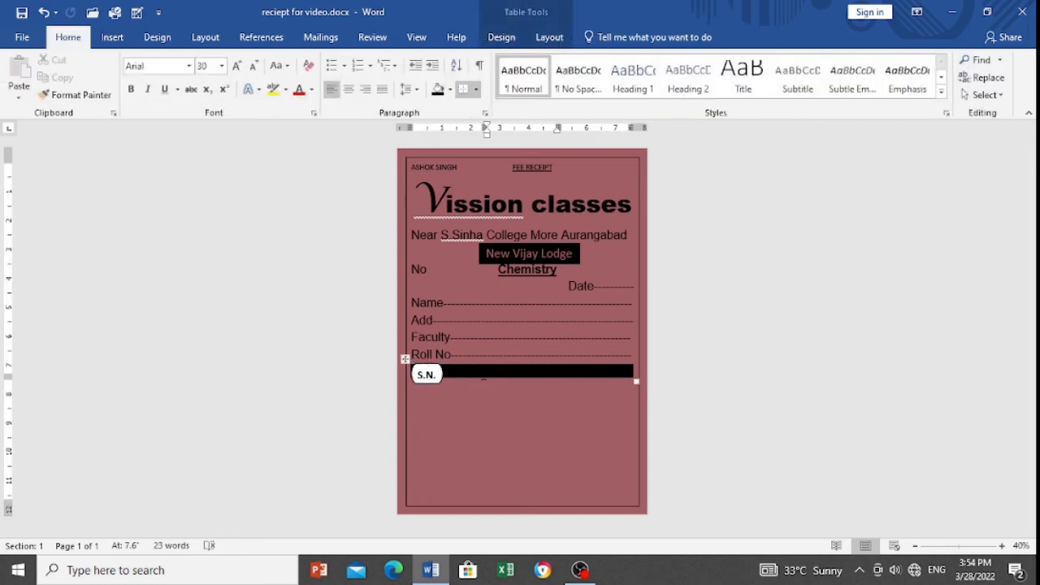
pyautogui.click(479, 375)
pyautogui.moveTo(483, 378); pyautogui.dragTo(482, 385)
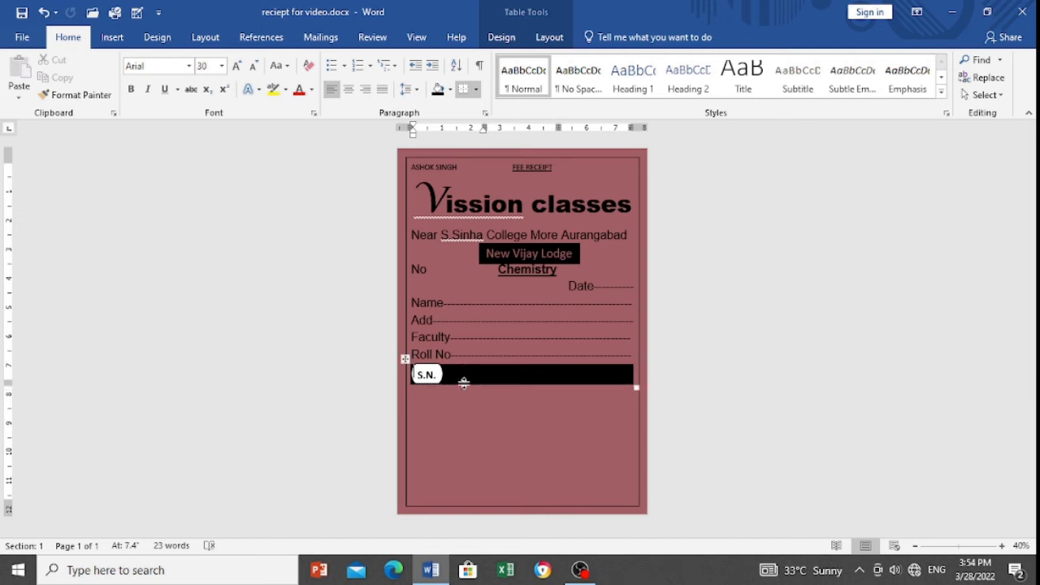
pyautogui.moveTo(463, 382); pyautogui.dragTo(463, 387)
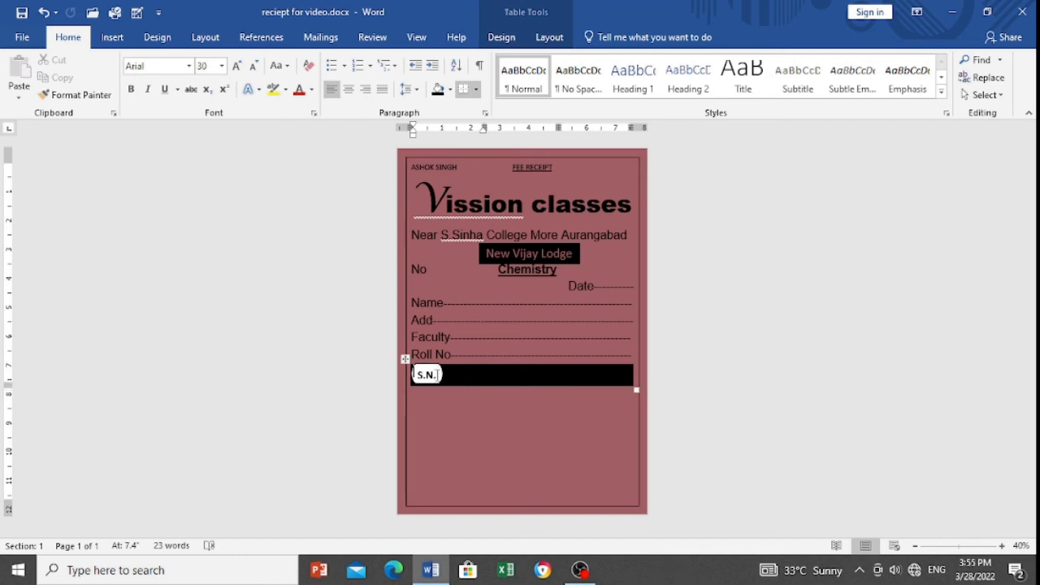
# Step: Fill the "S.N." shape with a custom dark mauve colour similar to the page background
pyautogui.click(437, 374)
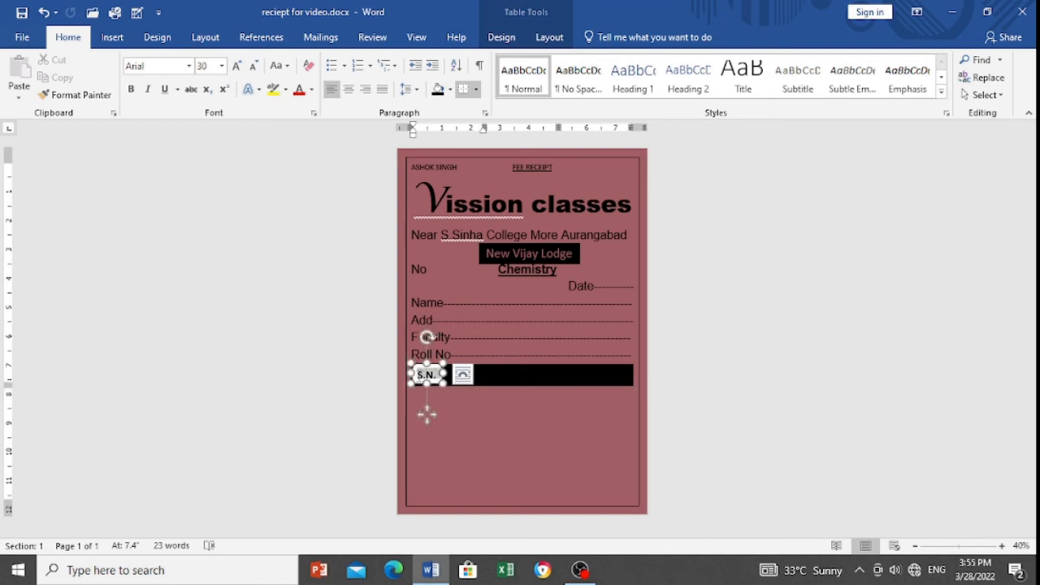
pyautogui.doubleClick(428, 374)
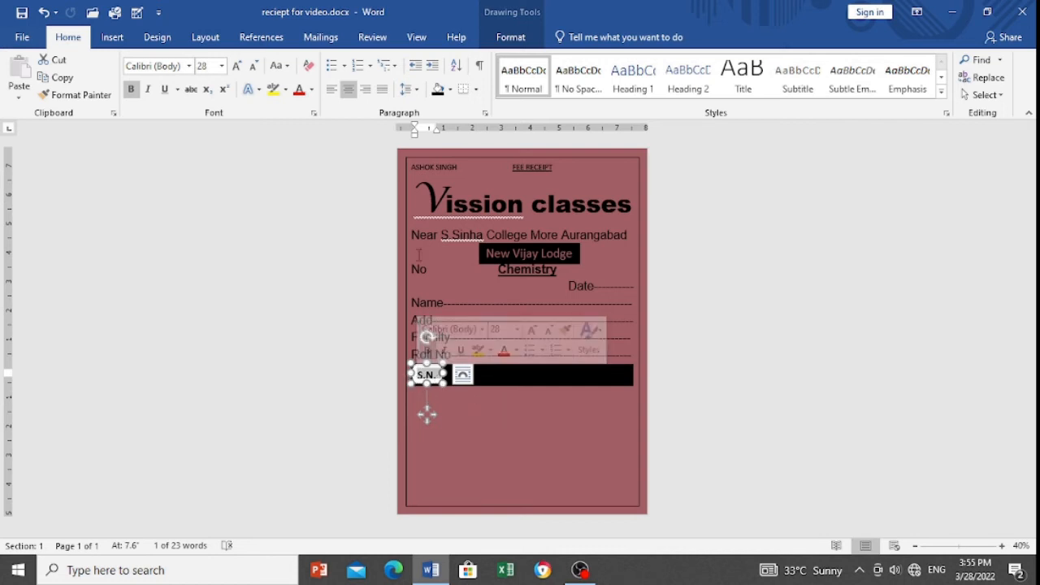
pyautogui.click(511, 37)
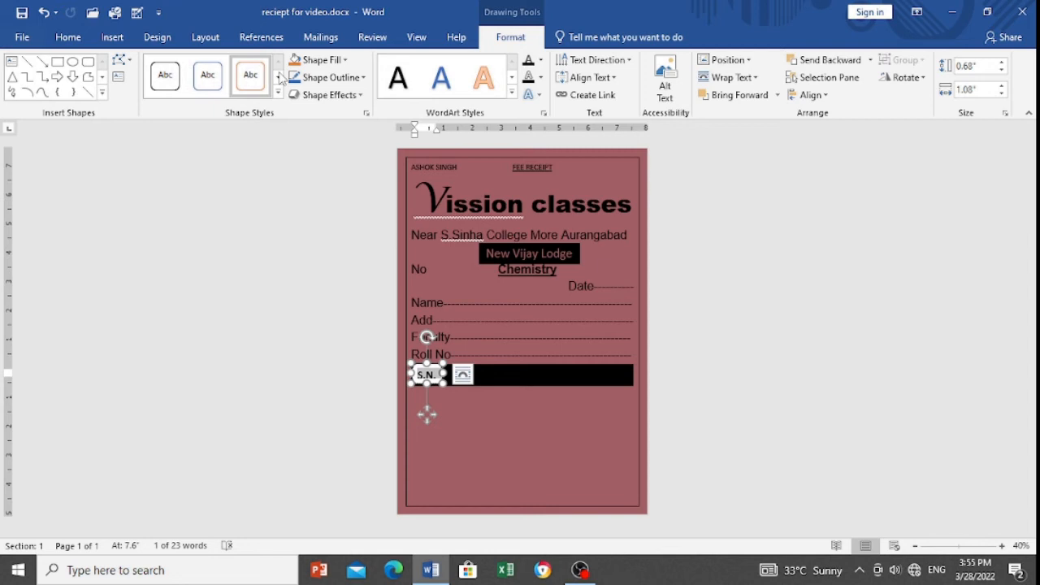
pyautogui.click(345, 61)
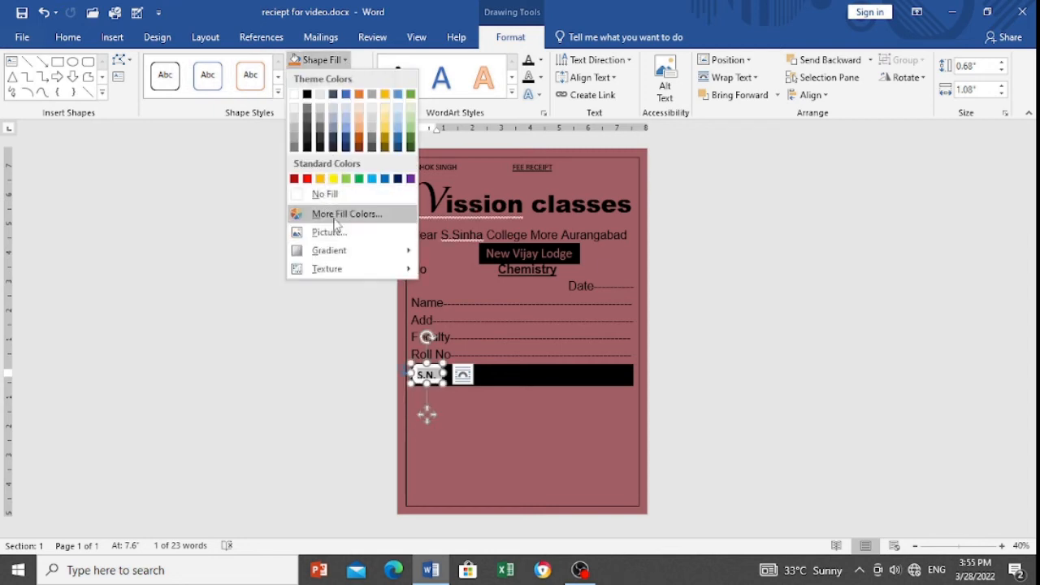
pyautogui.click(335, 215)
pyautogui.click(476, 152)
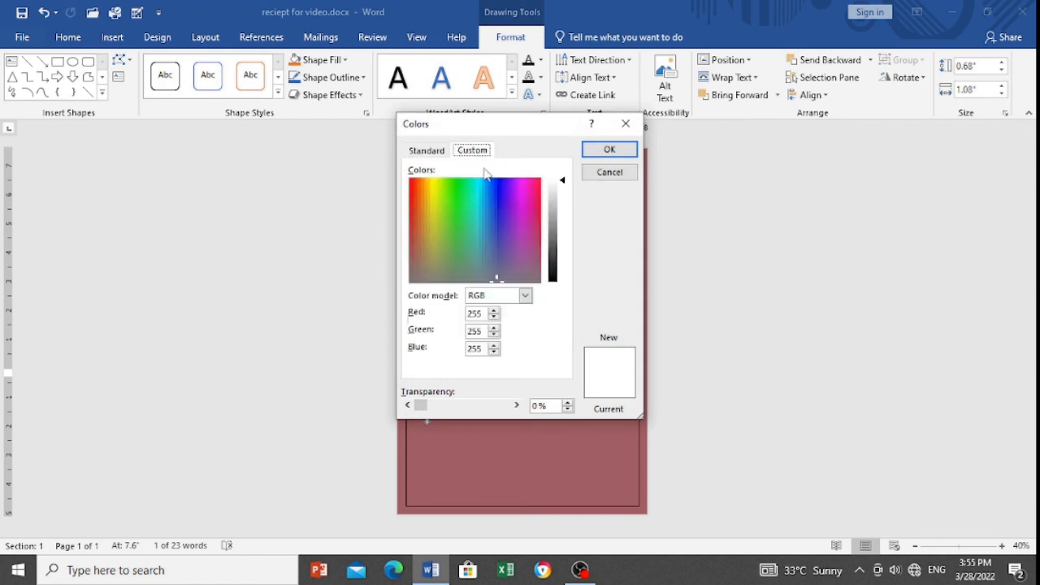
pyautogui.click(532, 250)
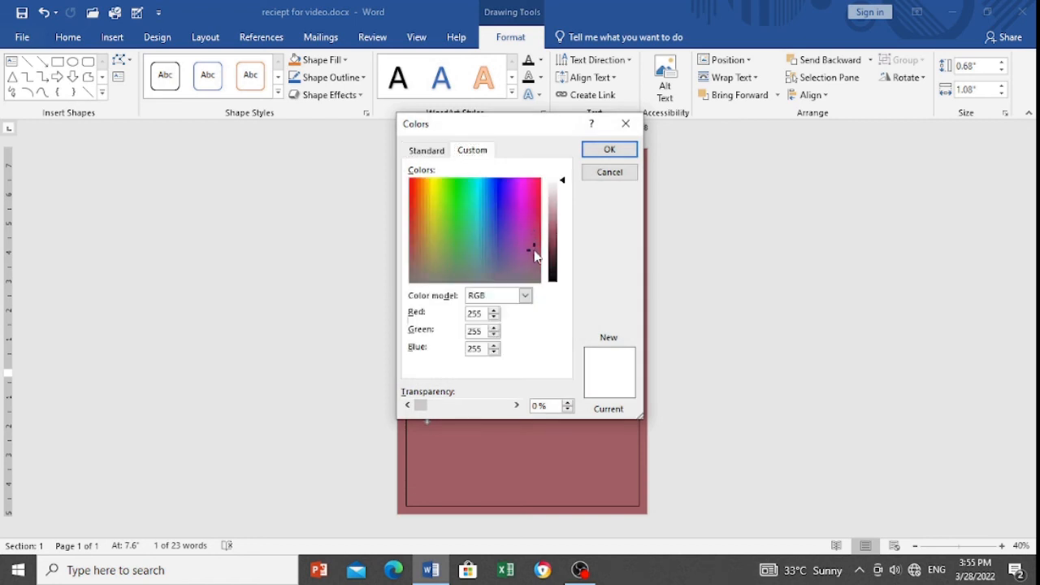
pyautogui.click(553, 244)
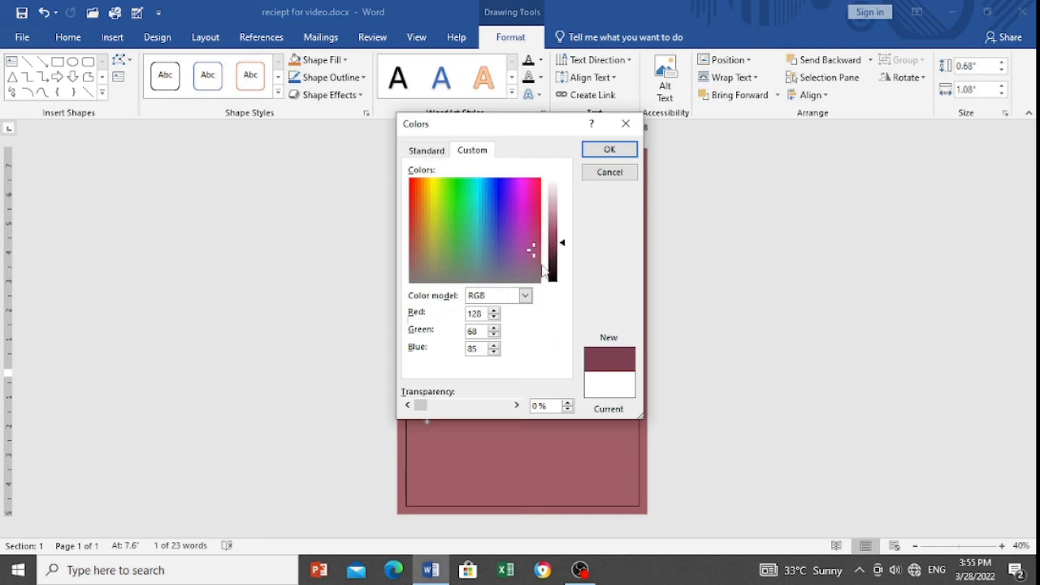
pyautogui.click(562, 241)
pyautogui.click(564, 242)
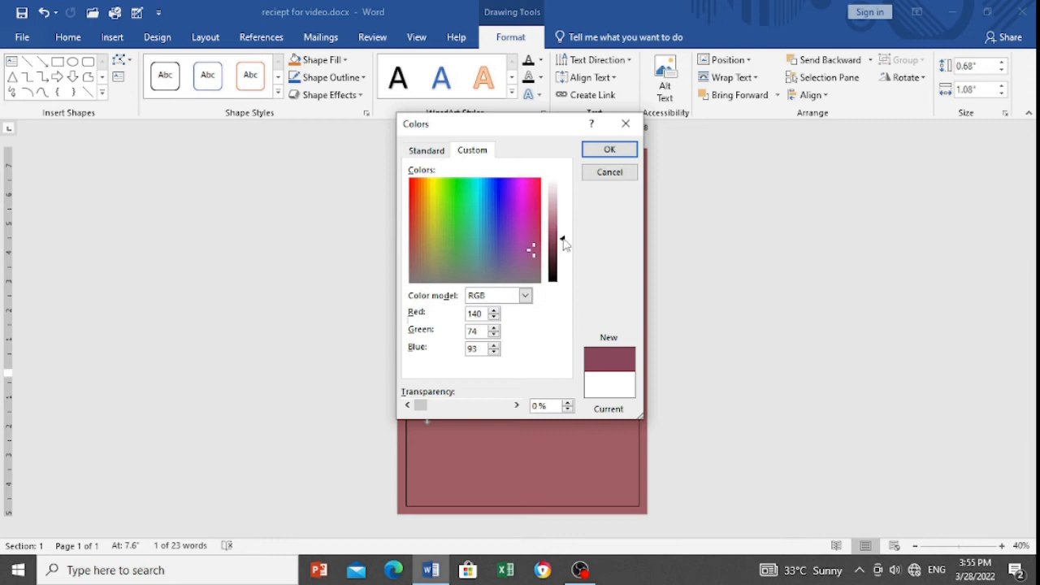
pyautogui.click(564, 237)
pyautogui.click(609, 150)
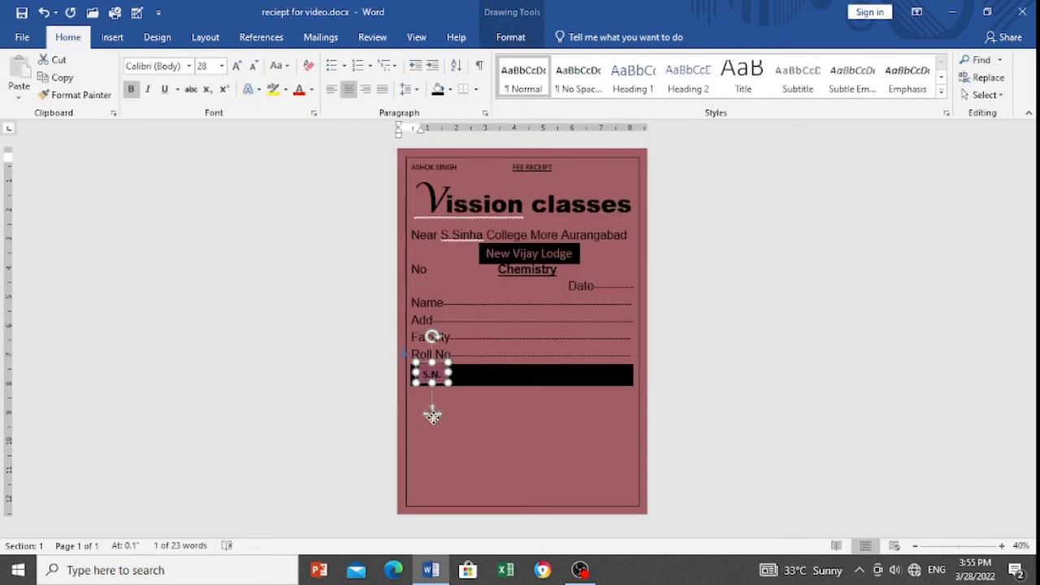
# Step: Position the "S.N." shape inside the first cell and narrow the first column to just past the shape
pyautogui.moveTo(432, 416); pyautogui.dragTo(429, 417)
pyautogui.click(496, 398)
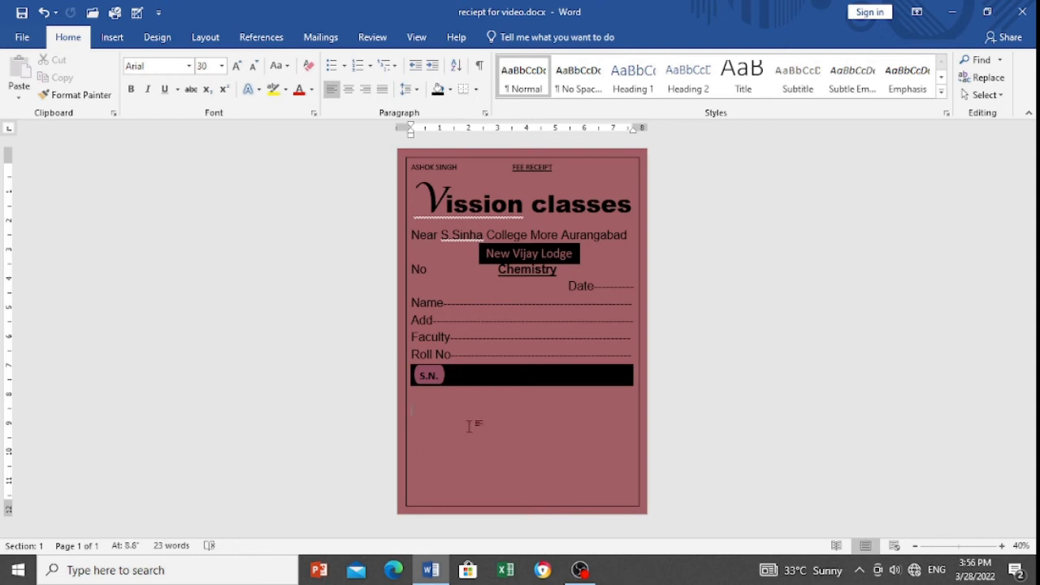
pyautogui.click(483, 378)
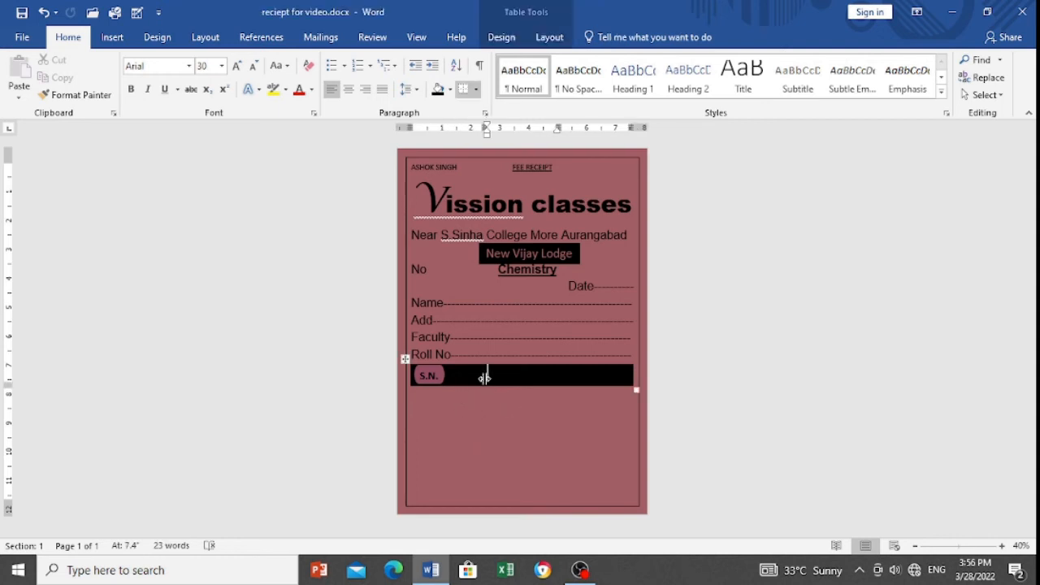
pyautogui.moveTo(484, 379); pyautogui.dragTo(453, 379)
# Step: Duplicate the "S.N." shape and place the copy in the table's second cell
pyautogui.click(418, 369)
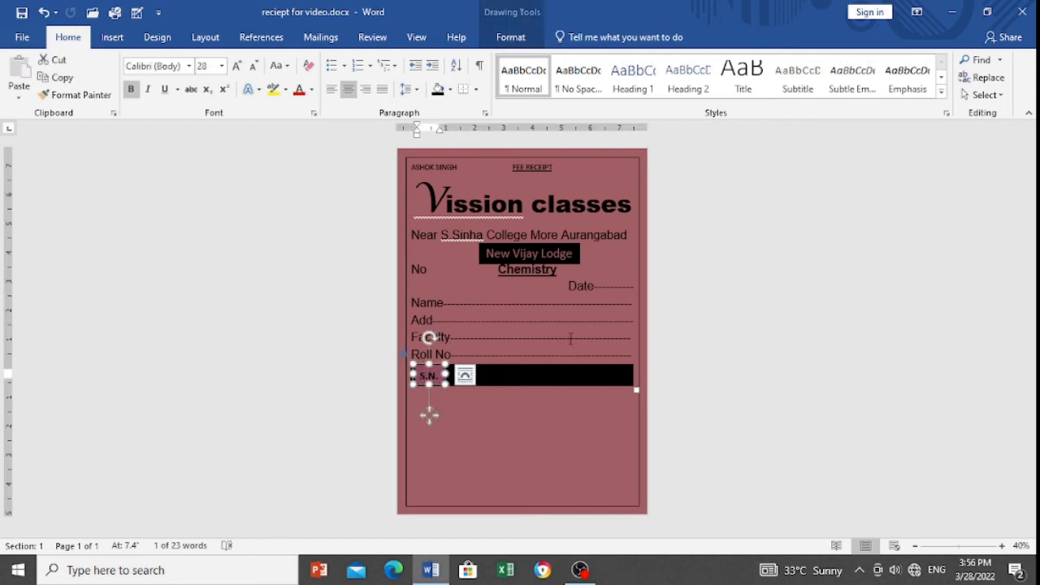
pyautogui.hotkey('ctrl', 'c')
pyautogui.hotkey('ctrl', 'v')
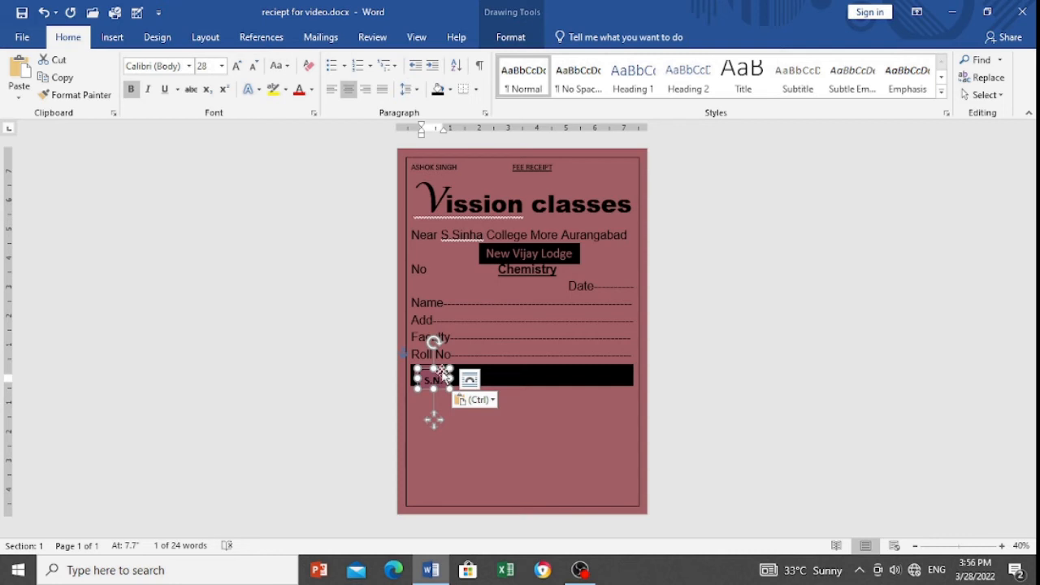
pyautogui.moveTo(441, 372); pyautogui.dragTo(493, 372)
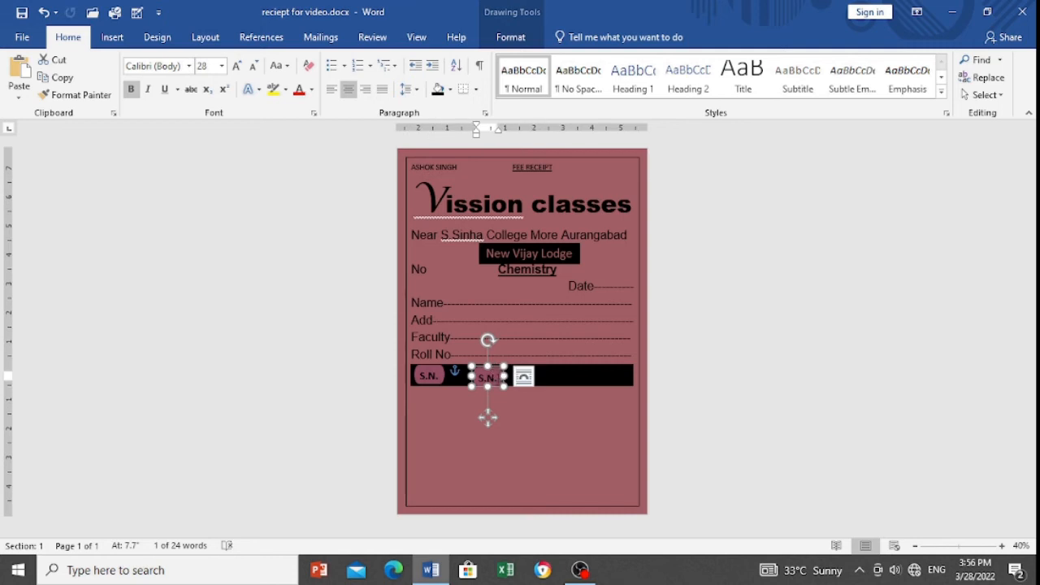
# Step: Replace the copied shape's text with "PARTICULARSS" and widen the shape to fit the text
pyautogui.press('Delete')
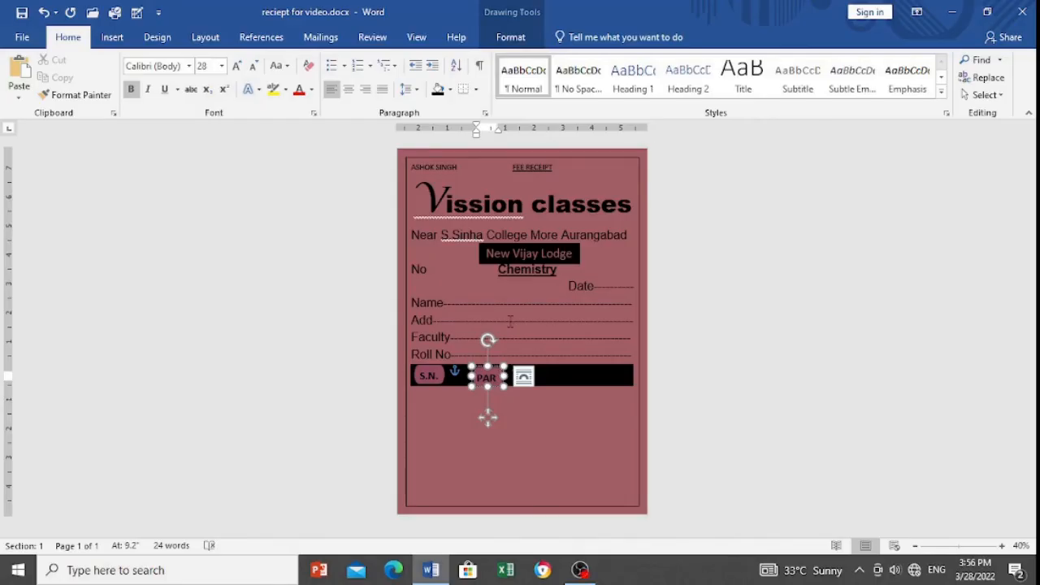
pyautogui.moveTo(505, 376); pyautogui.dragTo(548, 377)
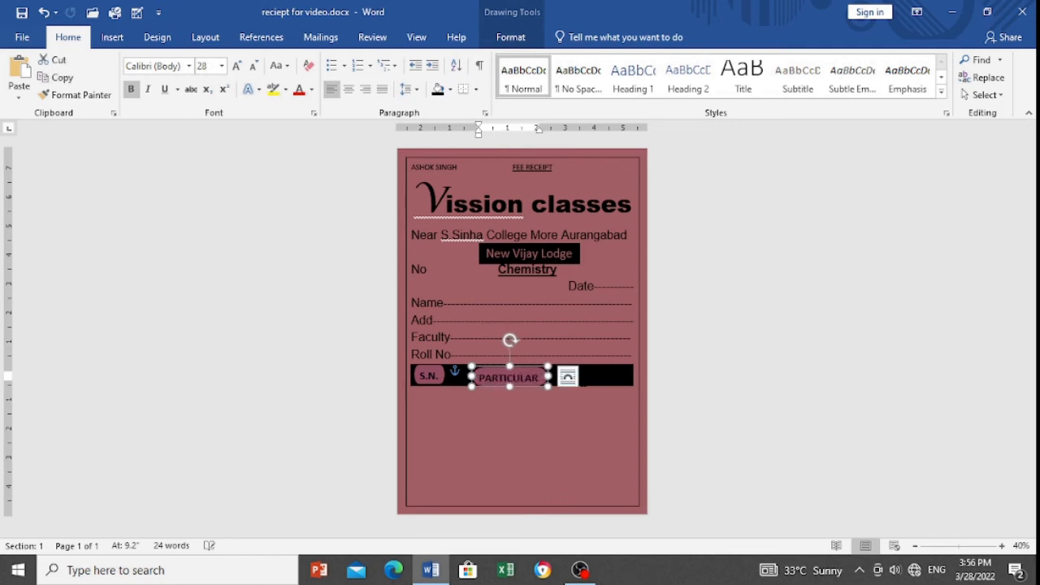
pyautogui.click(538, 371)
pyautogui.hotkey('ctrl', 'z')
pyautogui.moveTo(547, 376); pyautogui.dragTo(566, 376)
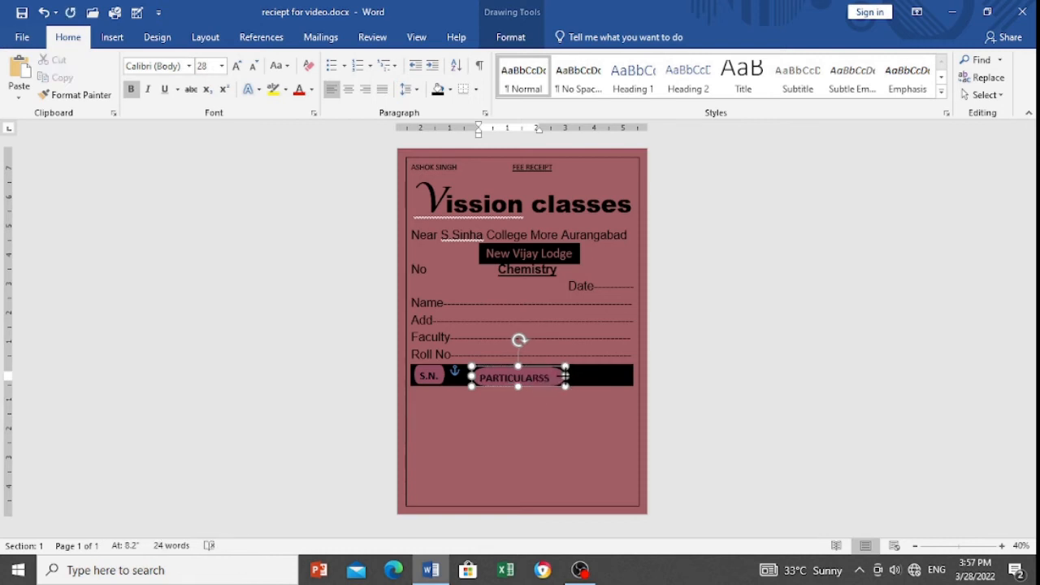
# Step: Duplicate the "S.N." shape and place the copy in the third cell of the black table header
pyautogui.click(556, 376)
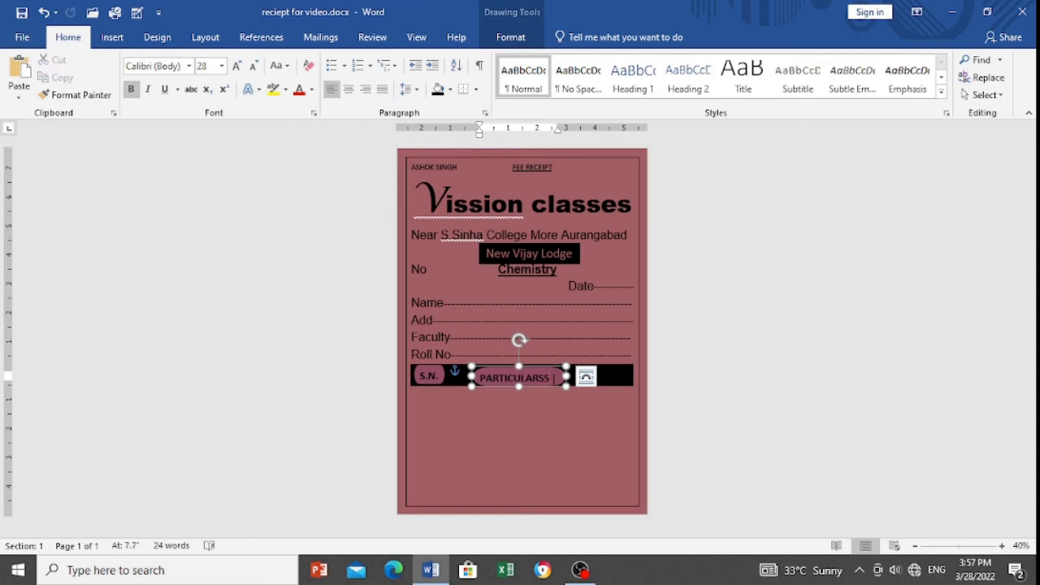
pyautogui.click(429, 376)
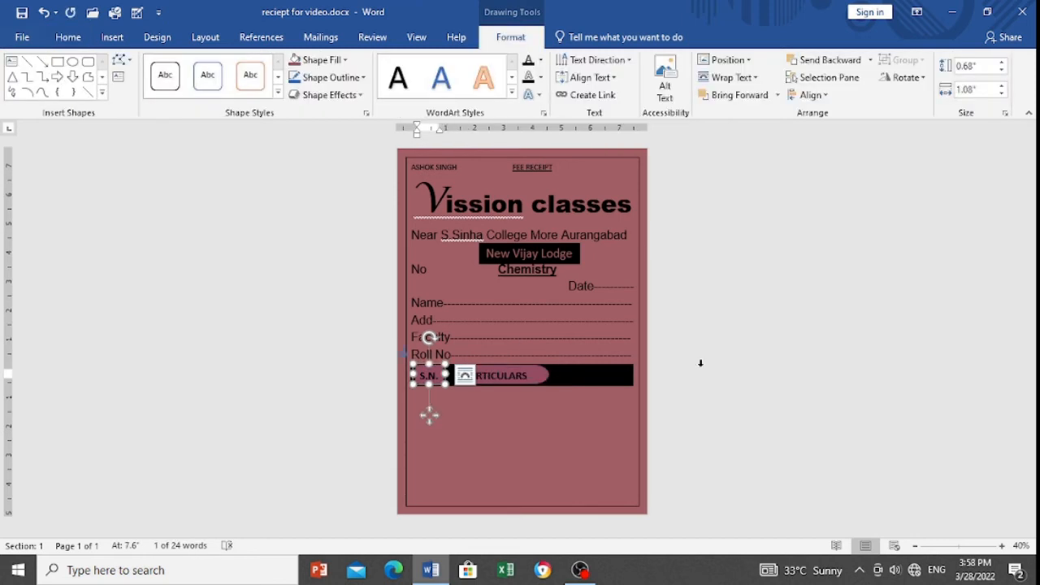
pyautogui.moveTo(429, 415); pyautogui.dragTo(577, 416)
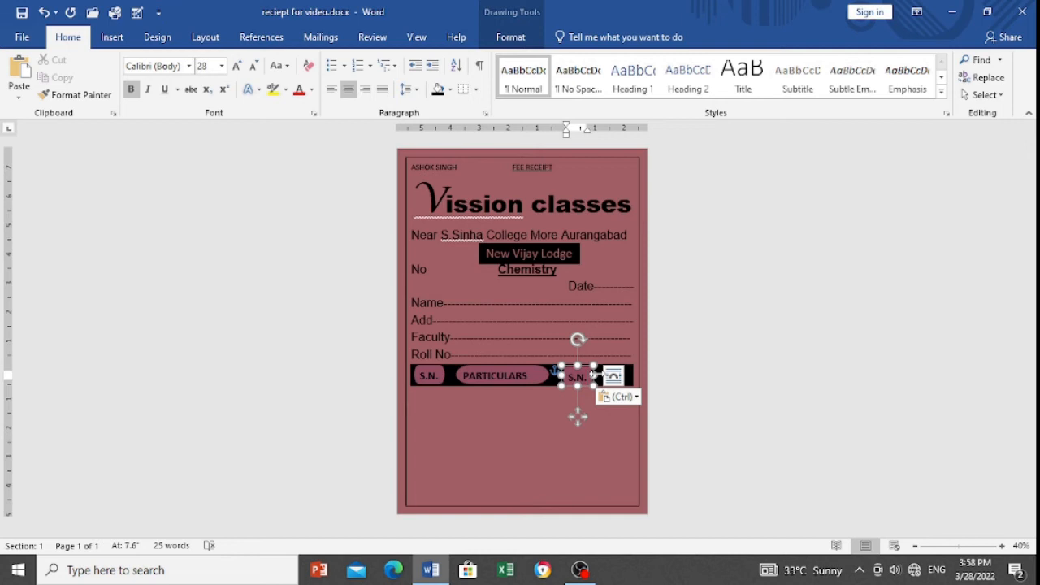
# Step: Replace the third header shape's text with "AMOUNT" and adjust the shape's width to fit the text inside the cell
pyautogui.press('BackSpace')
pyautogui.press('BackSpace')
pyautogui.press('BackSpace')
pyautogui.press('BackSpace')
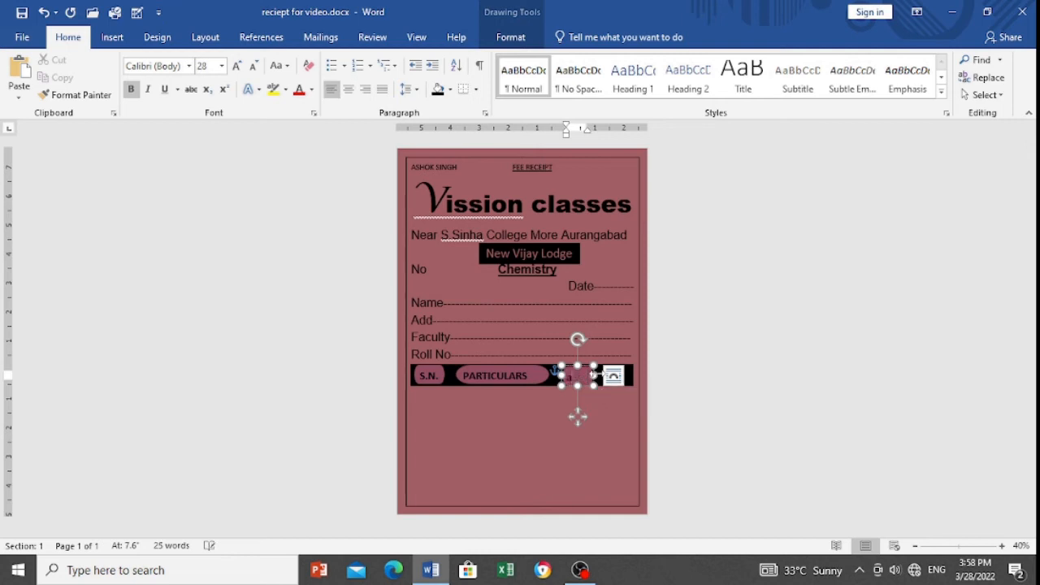
pyautogui.write('AM')
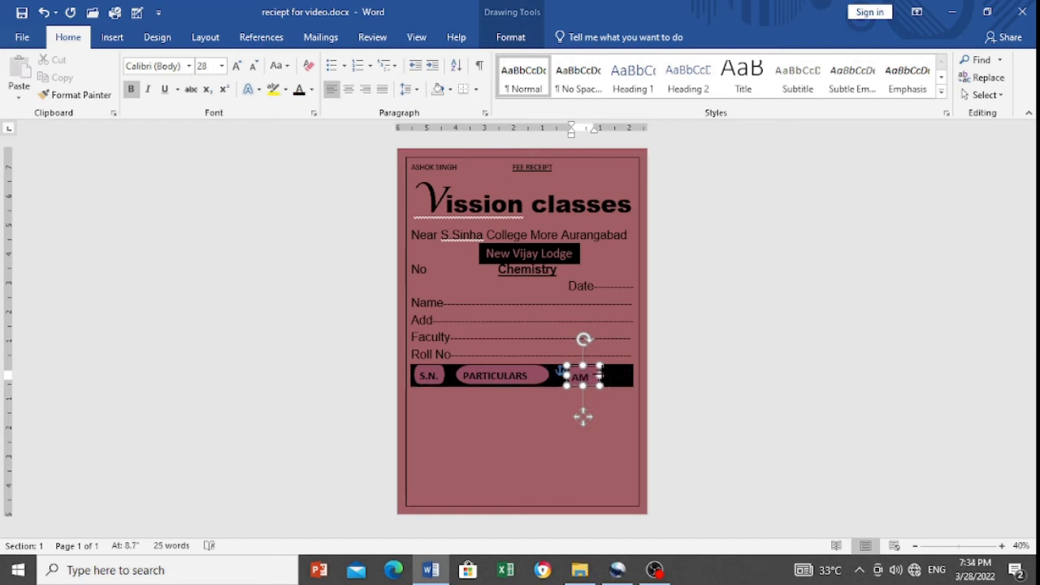
pyautogui.moveTo(599, 376); pyautogui.dragTo(630, 376)
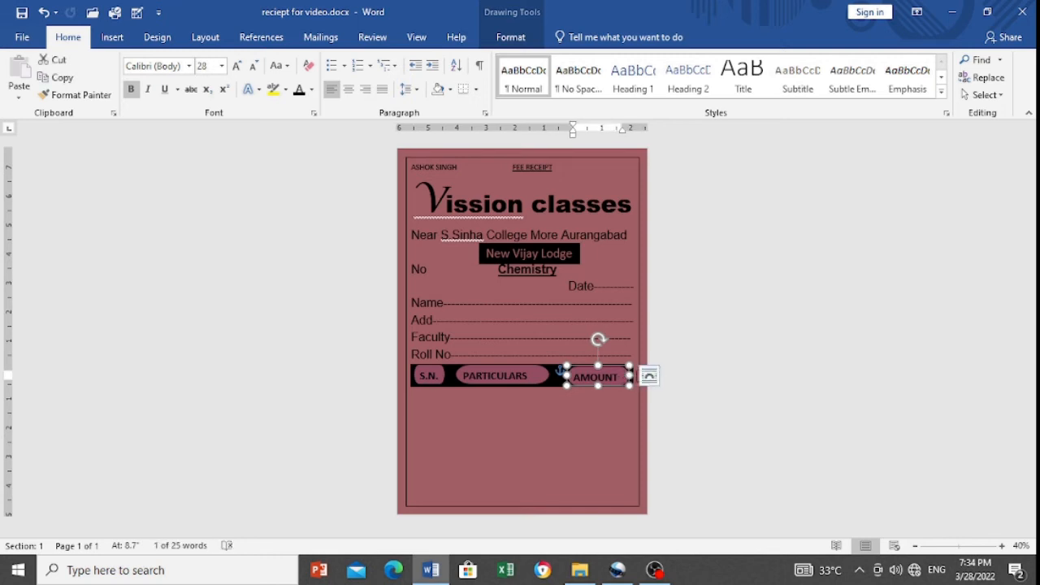
pyautogui.moveTo(630, 375); pyautogui.dragTo(623, 375)
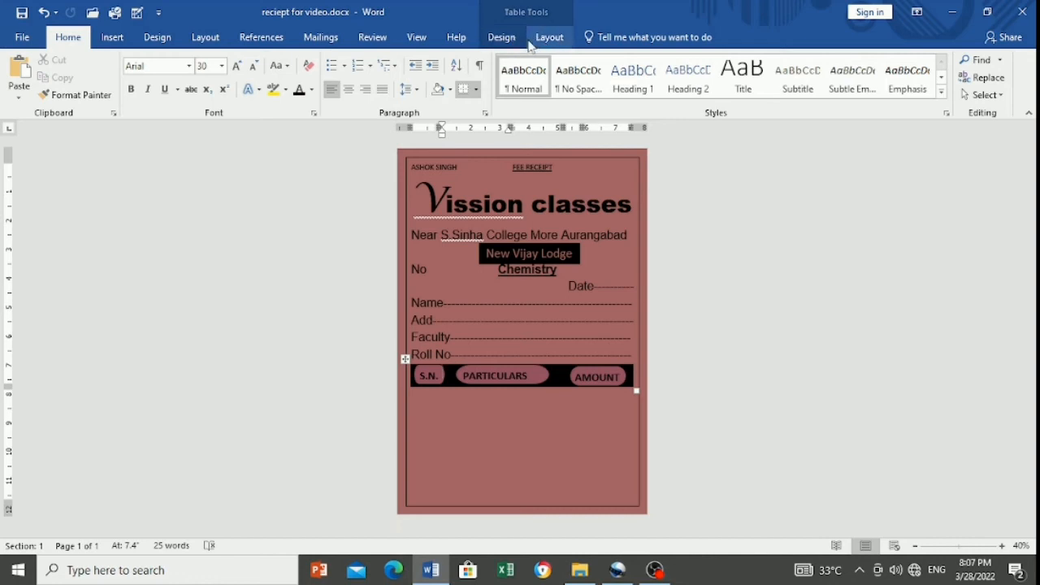
# Step: Draw a horizontal border across the AMOUNT column level with item 7 and move the table's lower edge slightly down
pyautogui.click(536, 43)
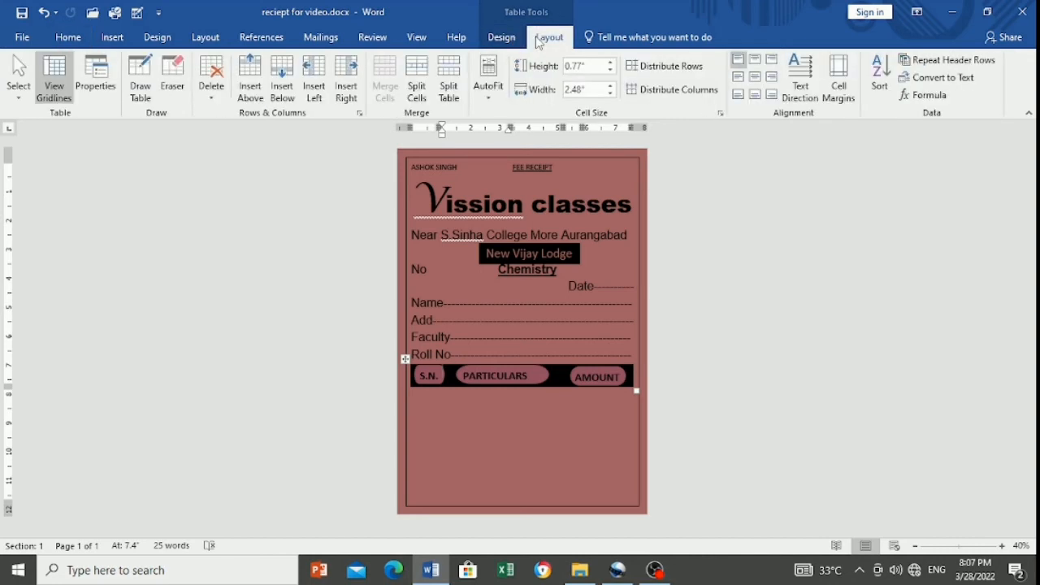
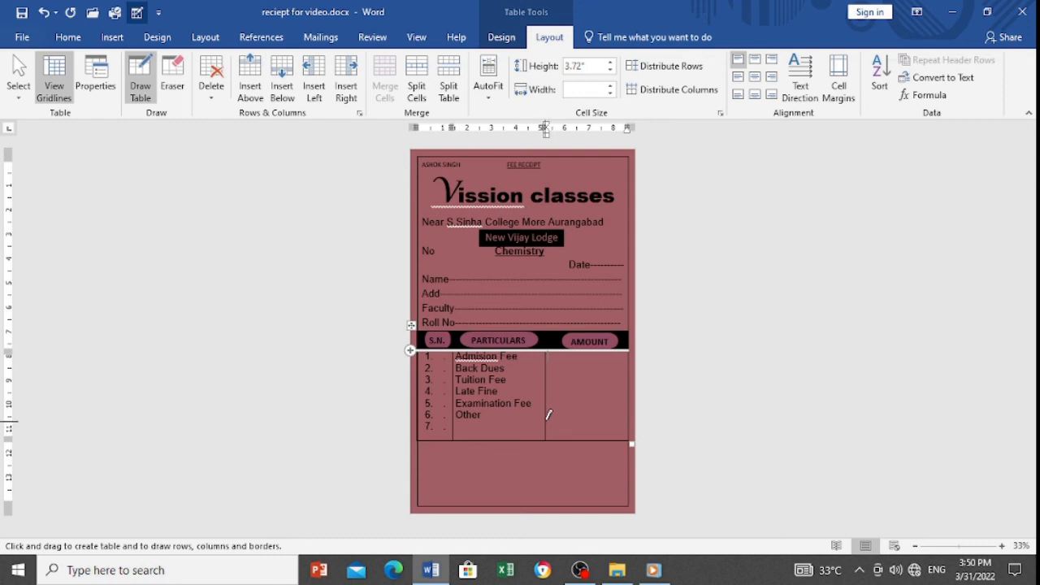
pyautogui.moveTo(547, 422)
pyautogui.mouseDown()
pyautogui.moveTo(512, 422)
pyautogui.moveTo(512, 436)
pyautogui.moveTo(583, 420)
pyautogui.moveTo(578, 434)
pyautogui.moveTo(573, 417)
pyautogui.moveTo(583, 429)
pyautogui.moveTo(599, 422)
pyautogui.mouseUp()
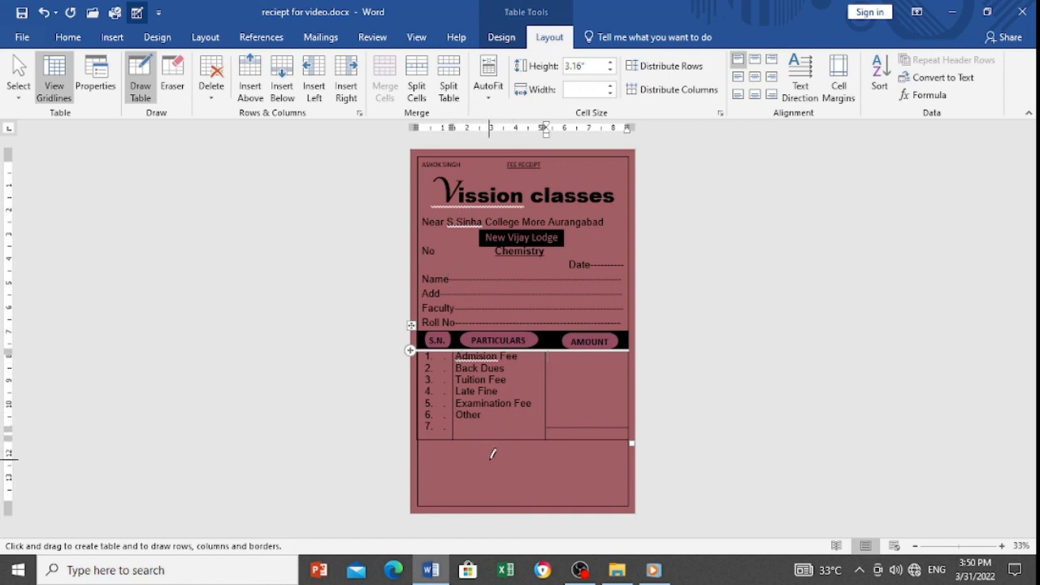
pyautogui.press('Escape')
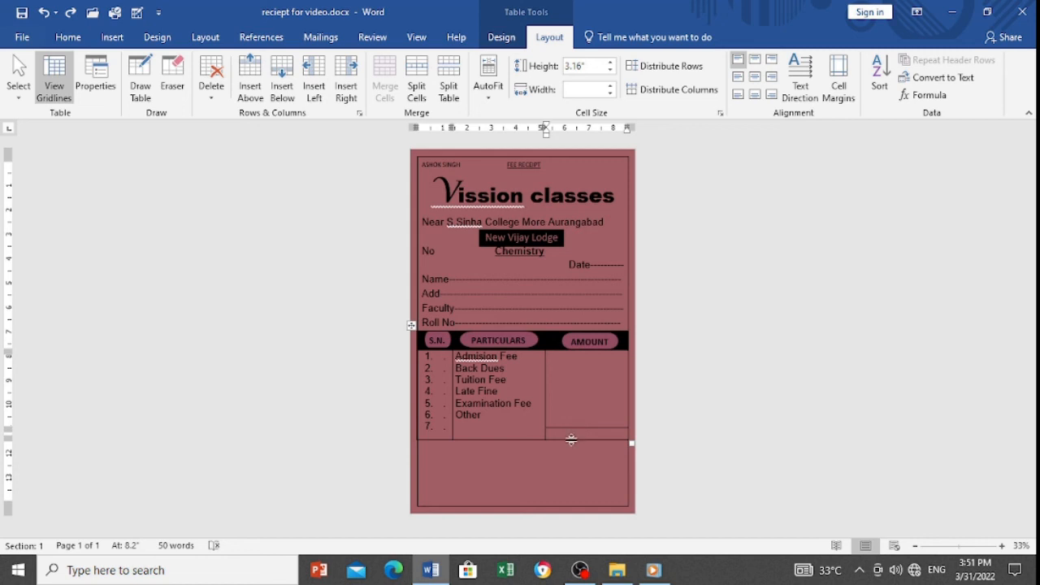
pyautogui.moveTo(571, 440); pyautogui.dragTo(570, 447)
# Step: Draw a small box at the foot of the PARTICULARS column and stretch it to the AMOUNT column border and table's lower edge
pyautogui.click(140, 81)
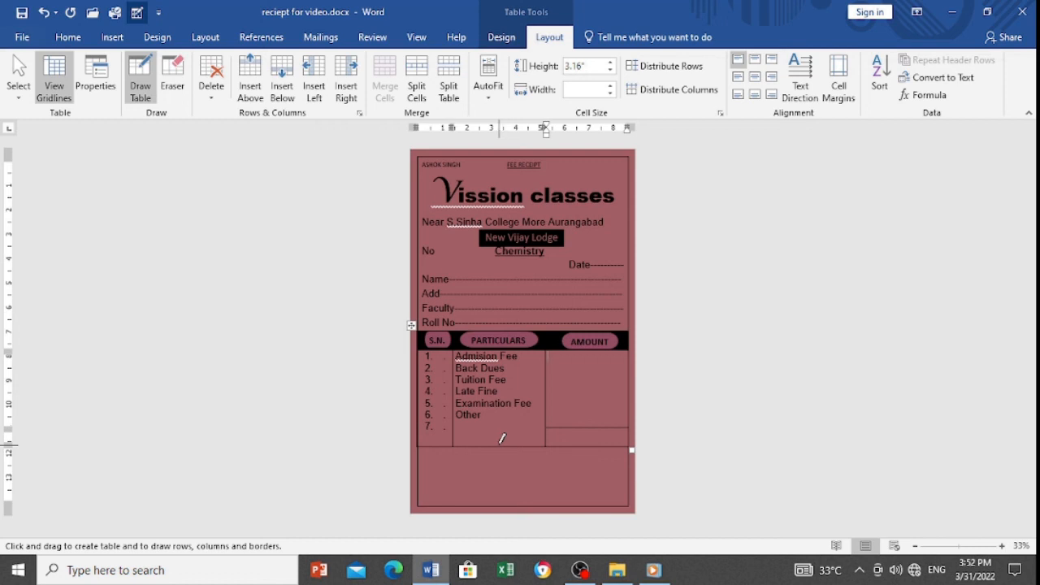
pyautogui.moveTo(499, 443)
pyautogui.mouseDown()
pyautogui.moveTo(508, 424)
pyautogui.moveTo(532, 421)
pyautogui.mouseUp()
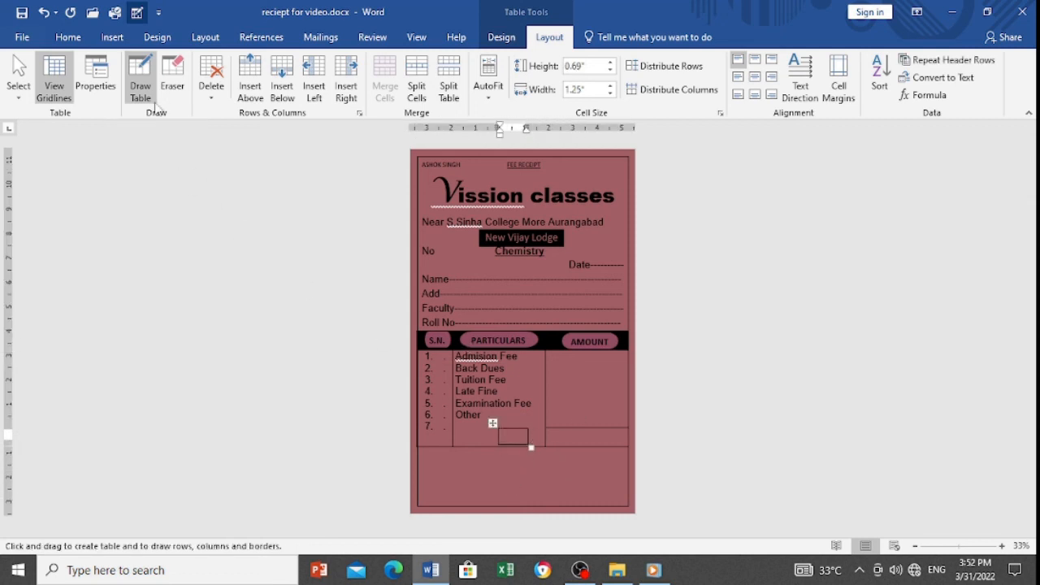
pyautogui.click(140, 77)
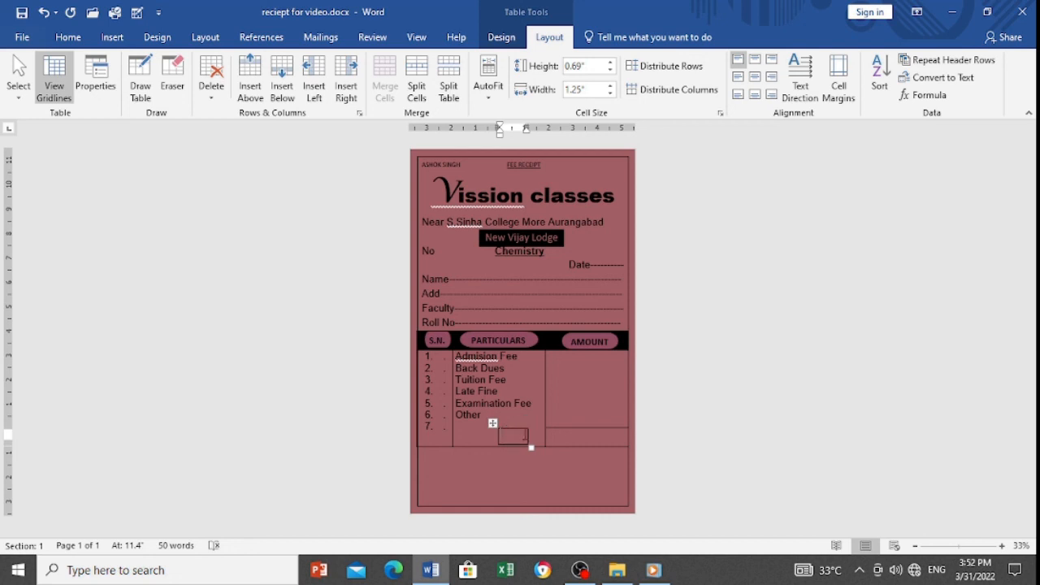
pyautogui.moveTo(528, 434); pyautogui.dragTo(549, 438)
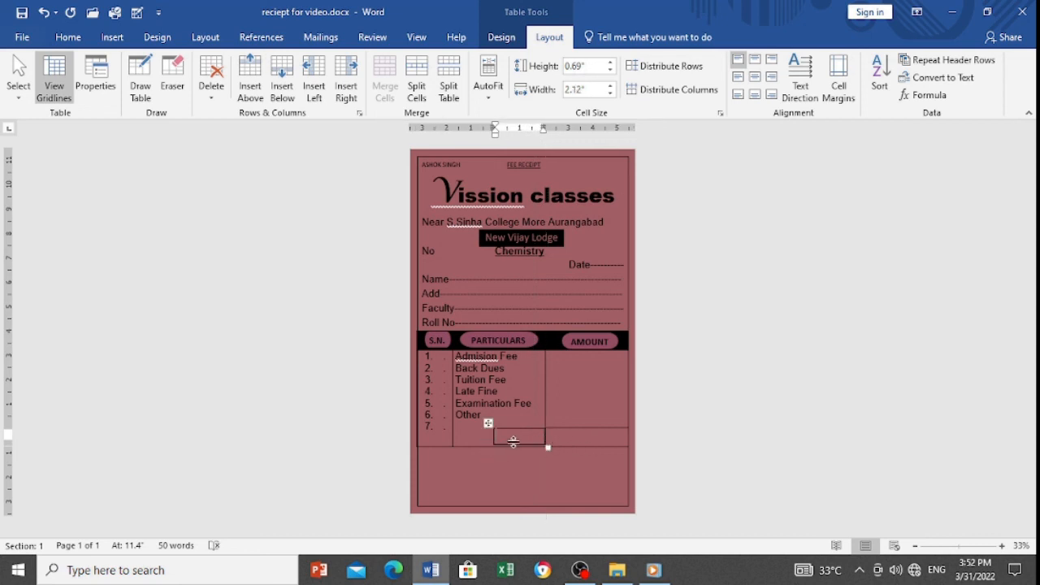
pyautogui.moveTo(514, 445); pyautogui.dragTo(514, 448)
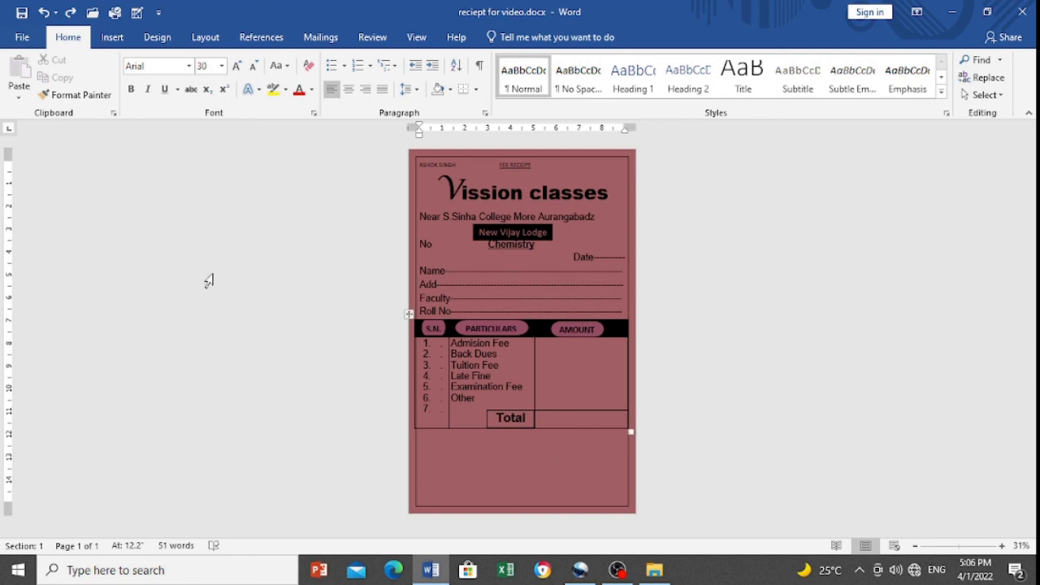
# Step: Insert a Simple Text Box below the table, clear its placeholder text and enlarge it across the page width
pyautogui.click(114, 39)
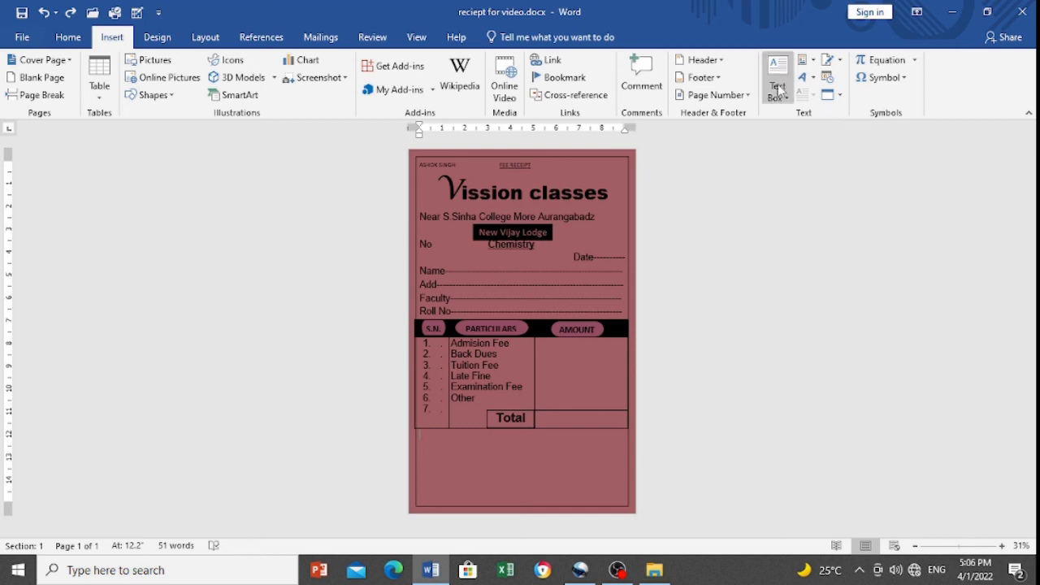
pyautogui.click(782, 91)
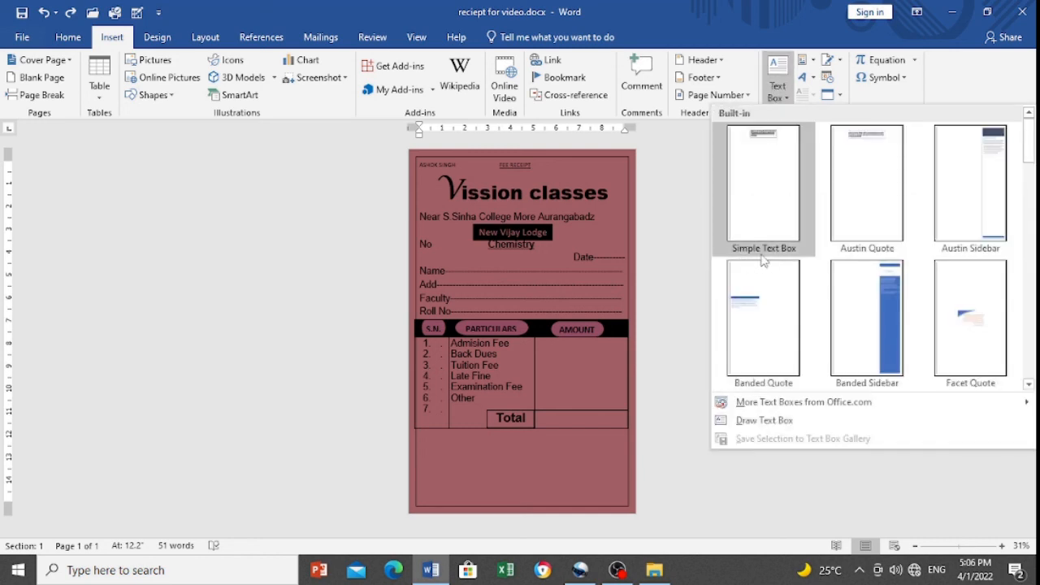
pyautogui.click(774, 214)
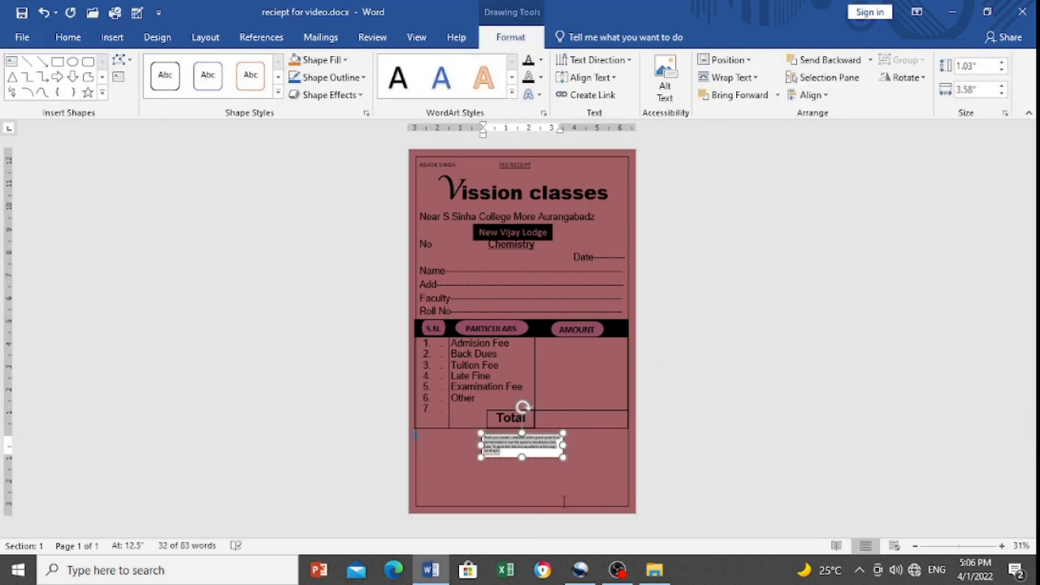
pyautogui.press('Delete')
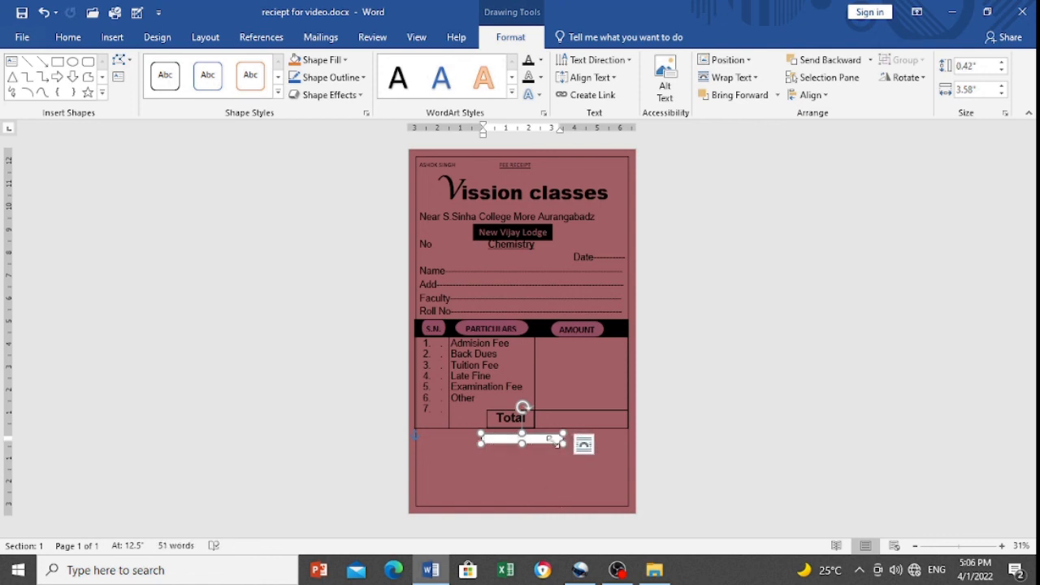
pyautogui.moveTo(566, 446); pyautogui.dragTo(603, 468)
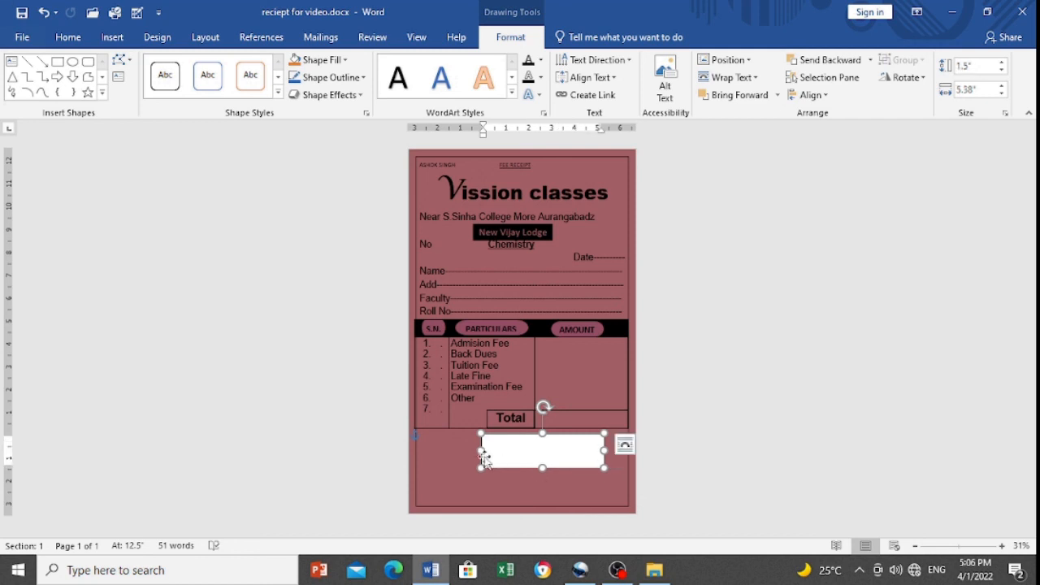
pyautogui.moveTo(481, 450); pyautogui.dragTo(433, 447)
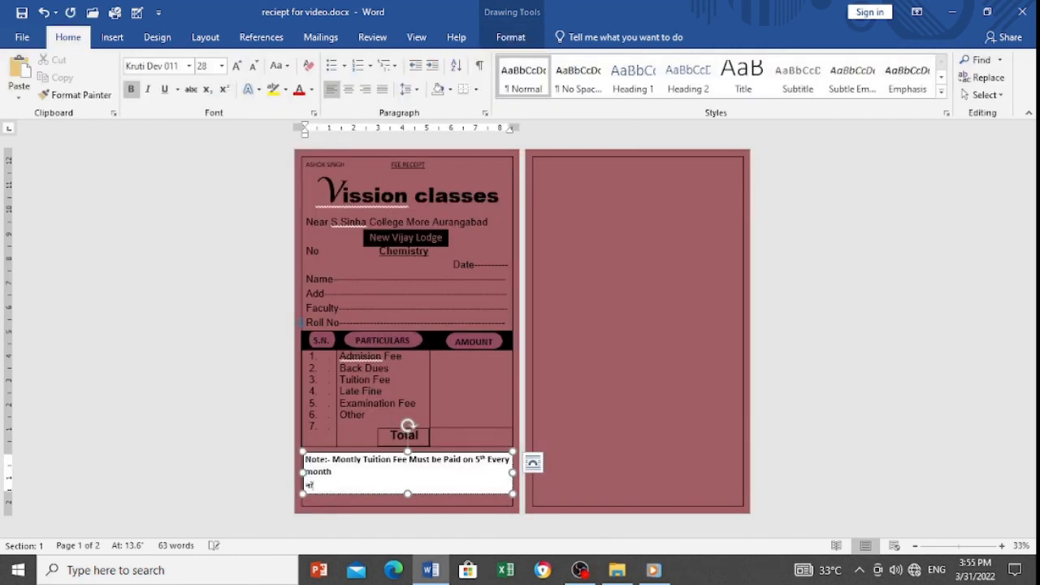
# Step: Enter the Hindi note "नोटः-बिना सूचना के अनुपस्थित रहने पर Fee माफ नहीं" in the text box and remove the box's outline and fill
pyautogui.write('V')
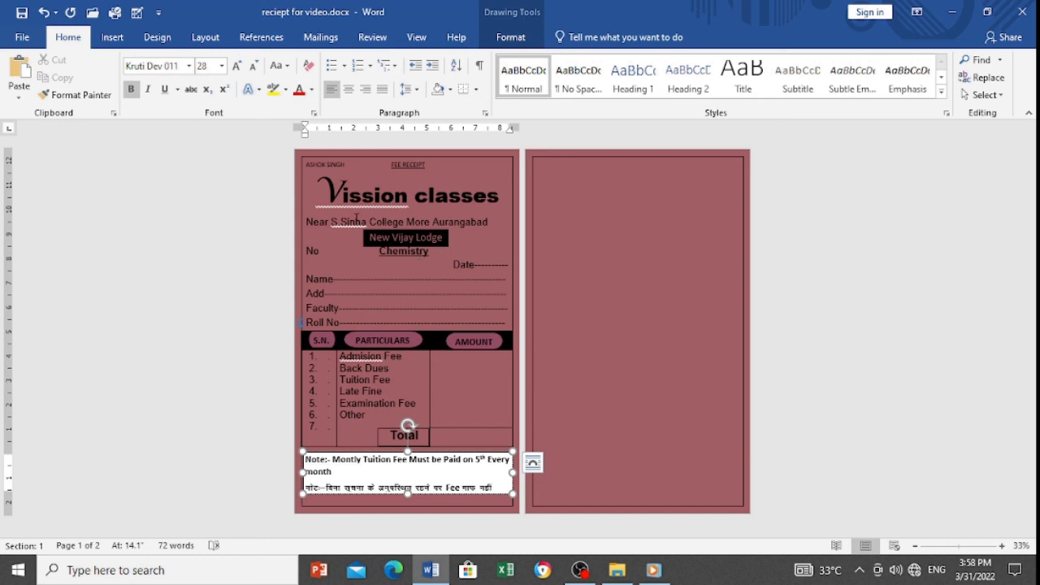
pyautogui.click(510, 37)
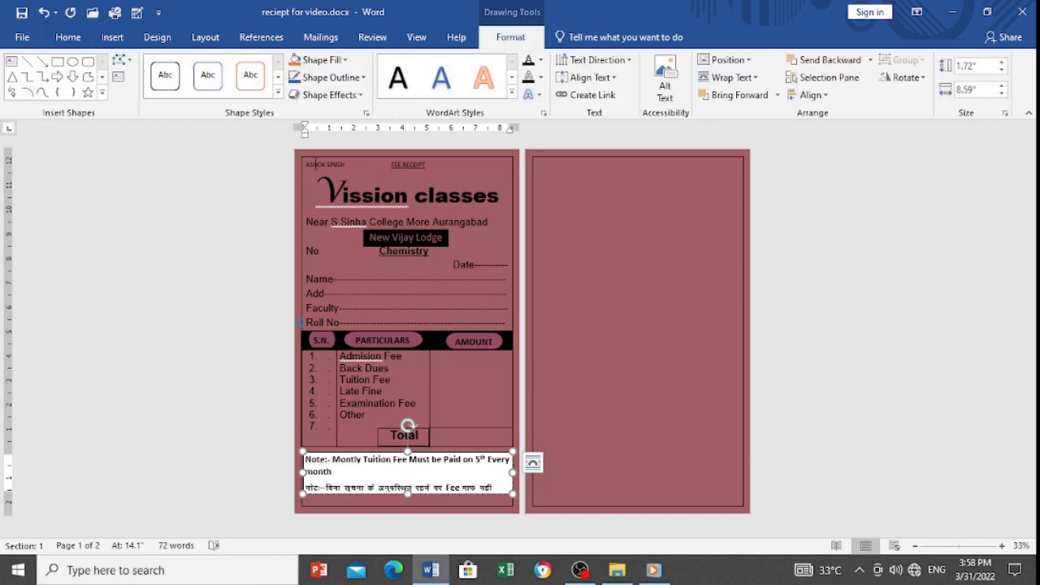
pyautogui.click(362, 77)
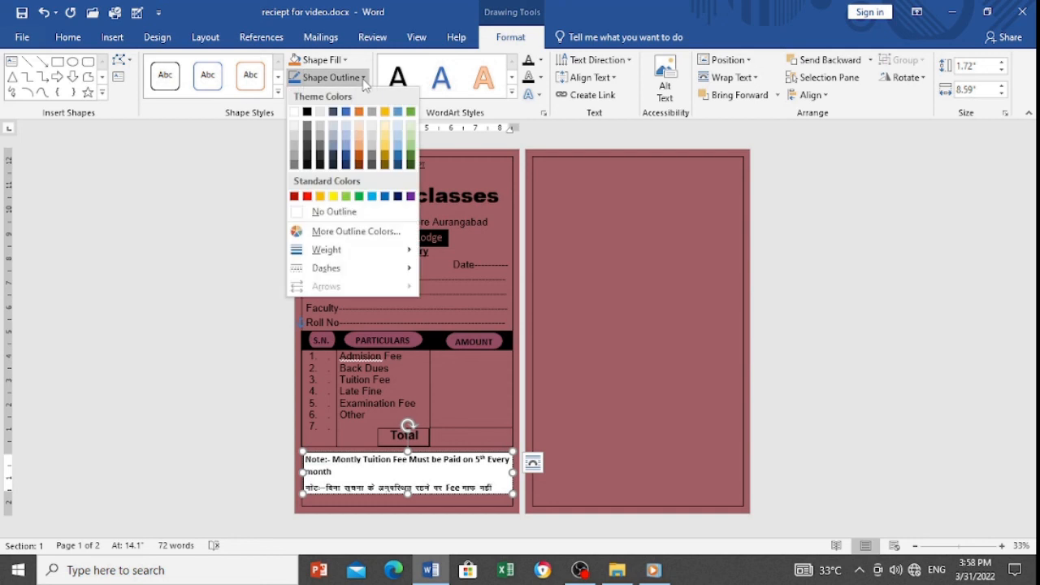
pyautogui.click(321, 213)
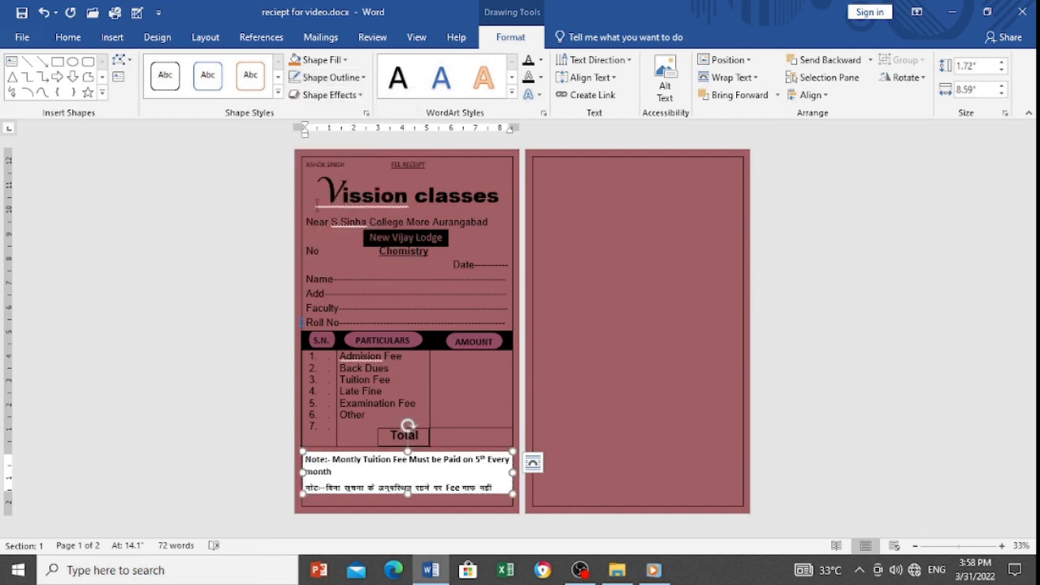
pyautogui.click(346, 65)
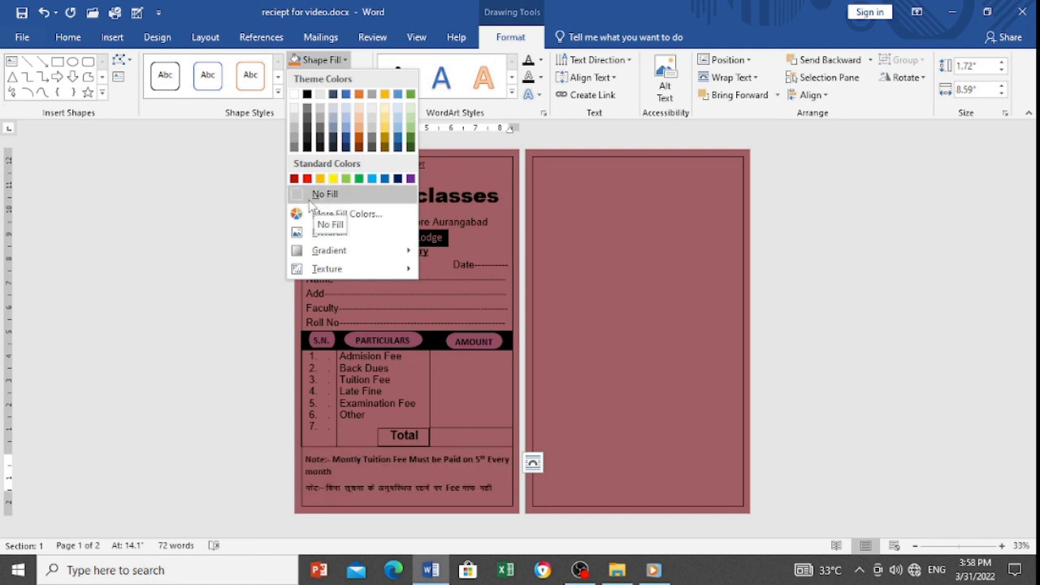
pyautogui.click(309, 203)
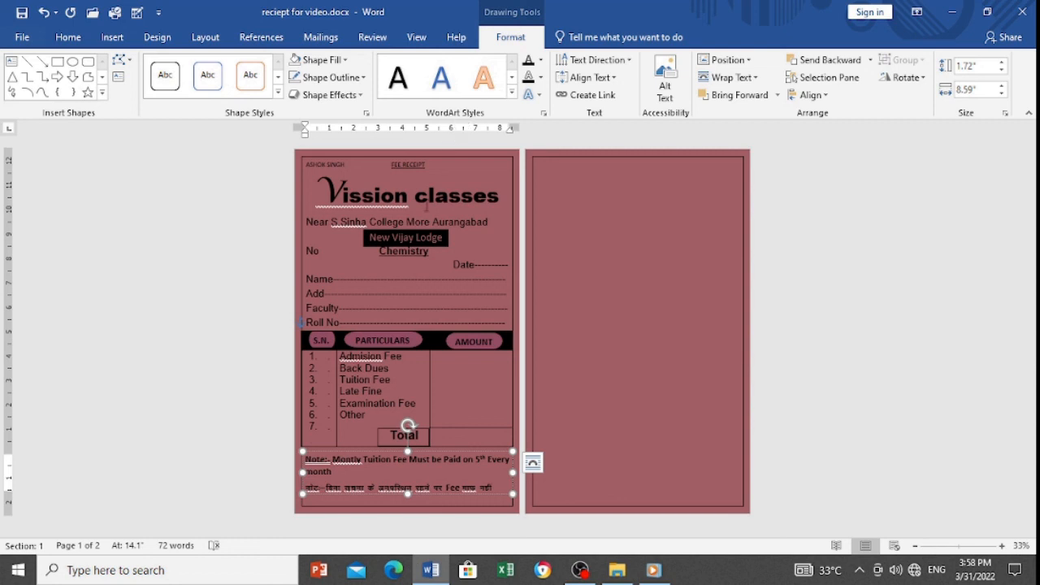
# Step: Increase the custom paper height in the page setup to make more room below the notes
pyautogui.click(207, 38)
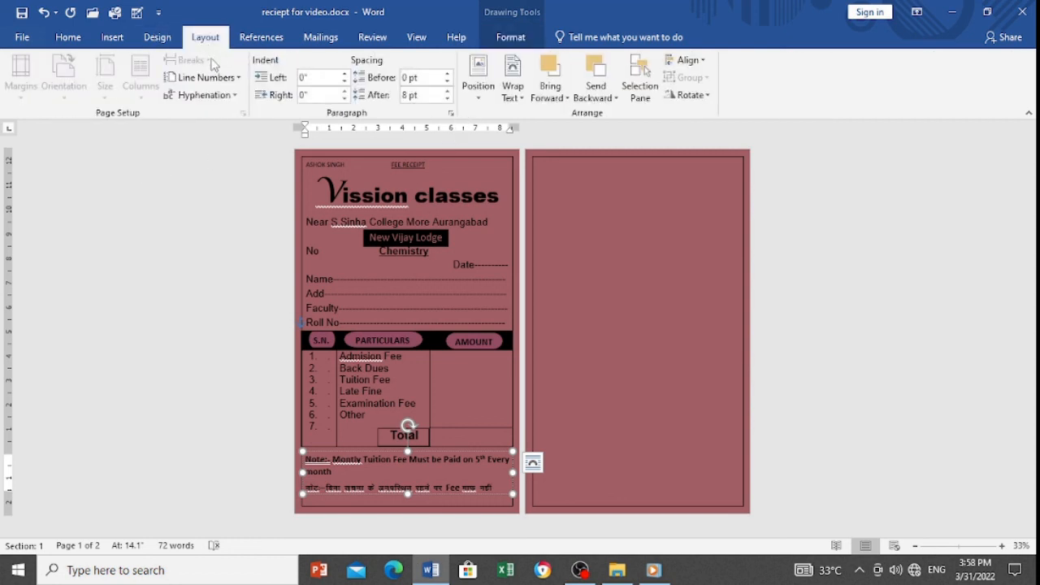
pyautogui.click(484, 237)
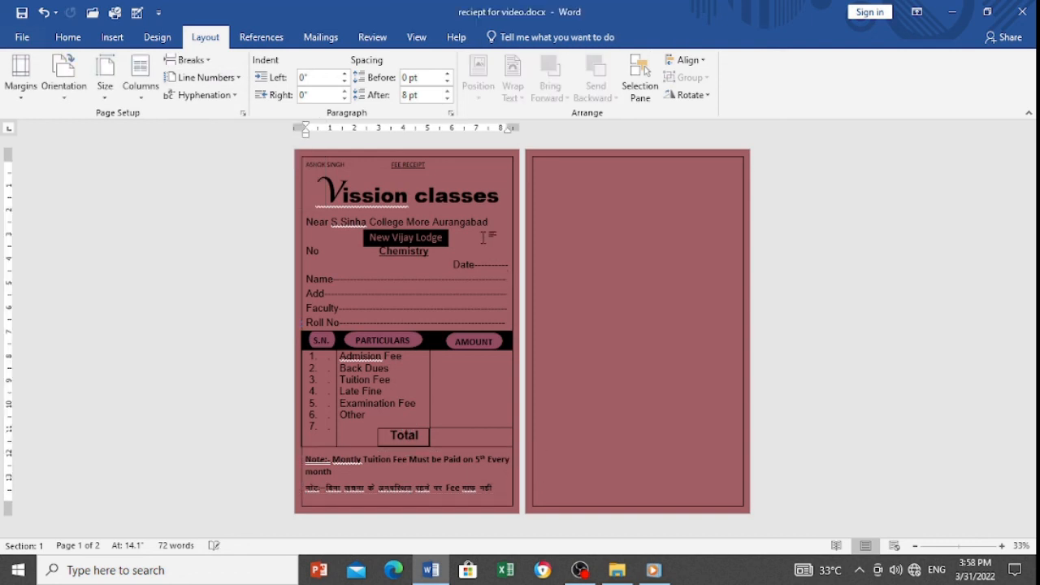
pyautogui.click(111, 97)
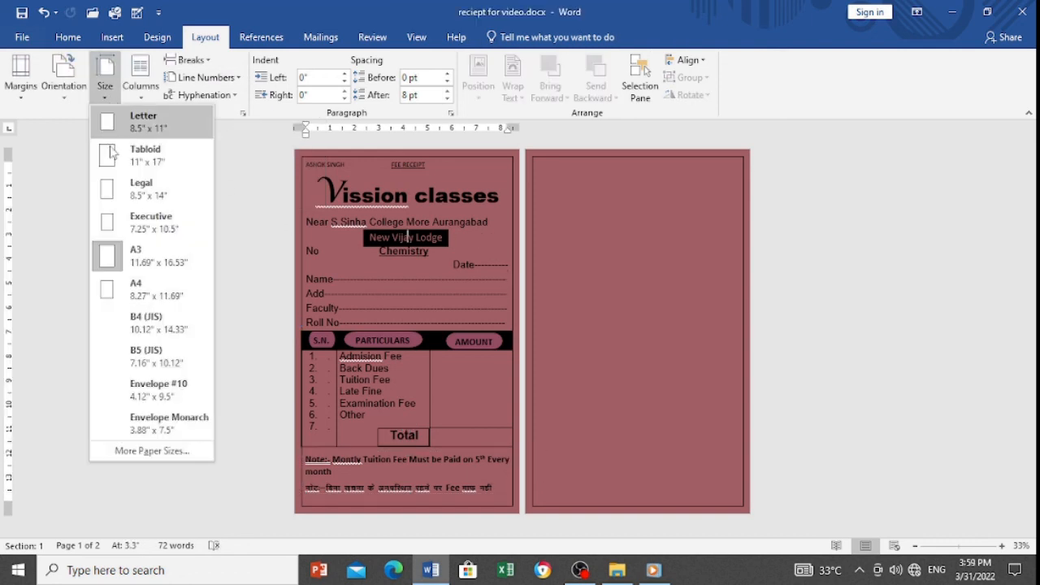
pyautogui.click(118, 451)
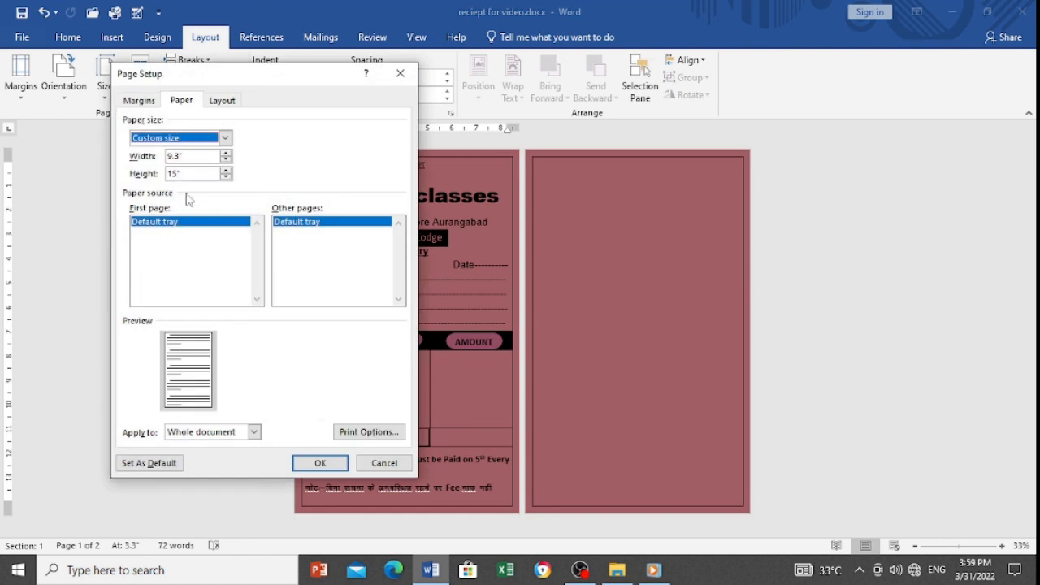
pyautogui.click(226, 170)
pyautogui.click(226, 171)
pyautogui.click(227, 171)
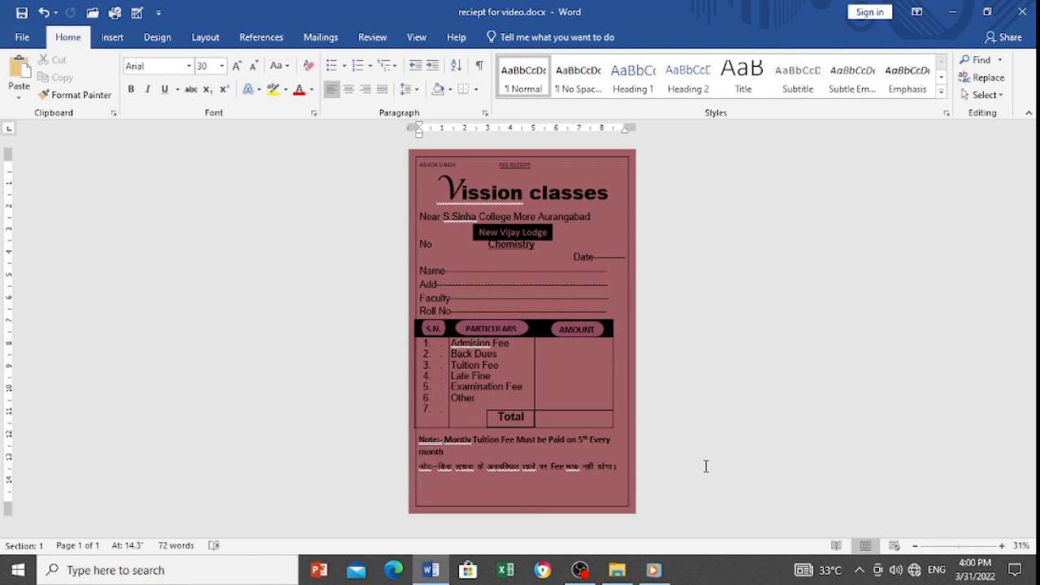
# Step: Add the signatory's name and mobile number below the notes, with "Principal" at the opposite end of the name line
pyautogui.write('k')
pyautogui.write('Ch')
pyautogui.write('Mr')
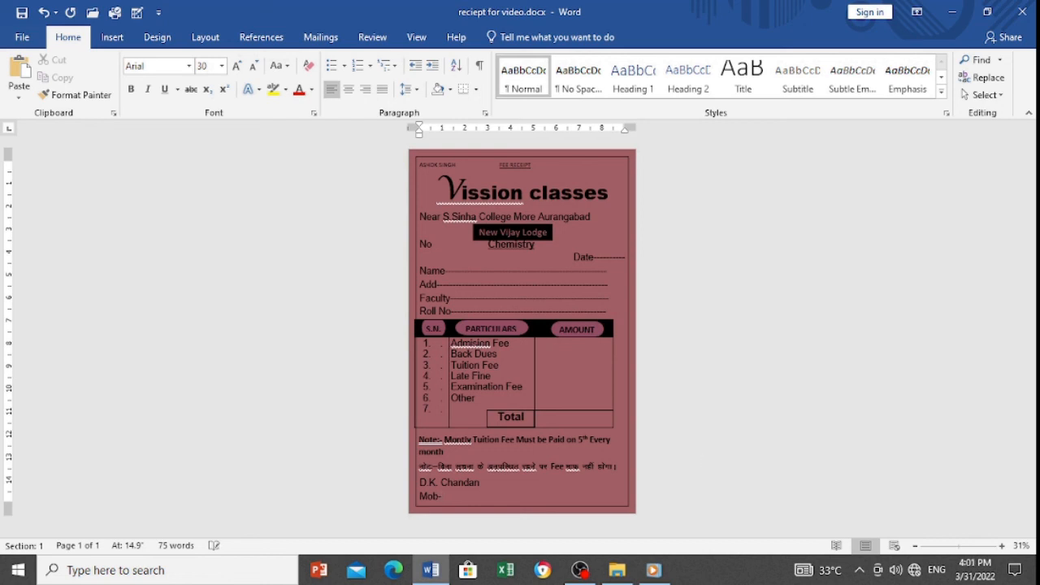
pyautogui.write('12345678')
pyautogui.write('Prin')
pyautogui.write('cipal')
pyautogui.press('Return')
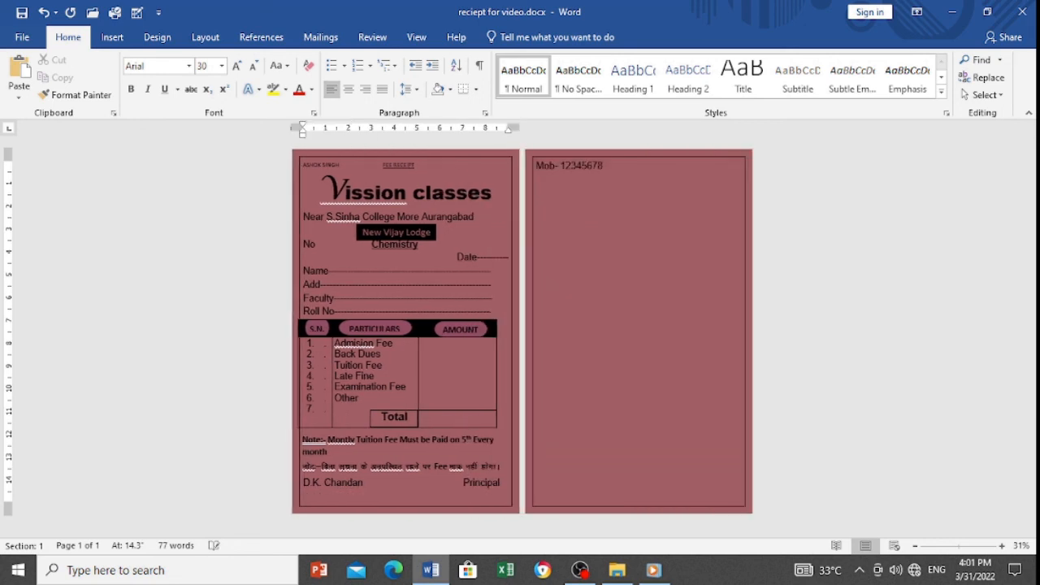
# Step: Pull the mobile number line back onto the first page and add the principal's name below "Principal"
pyautogui.press('Delete')
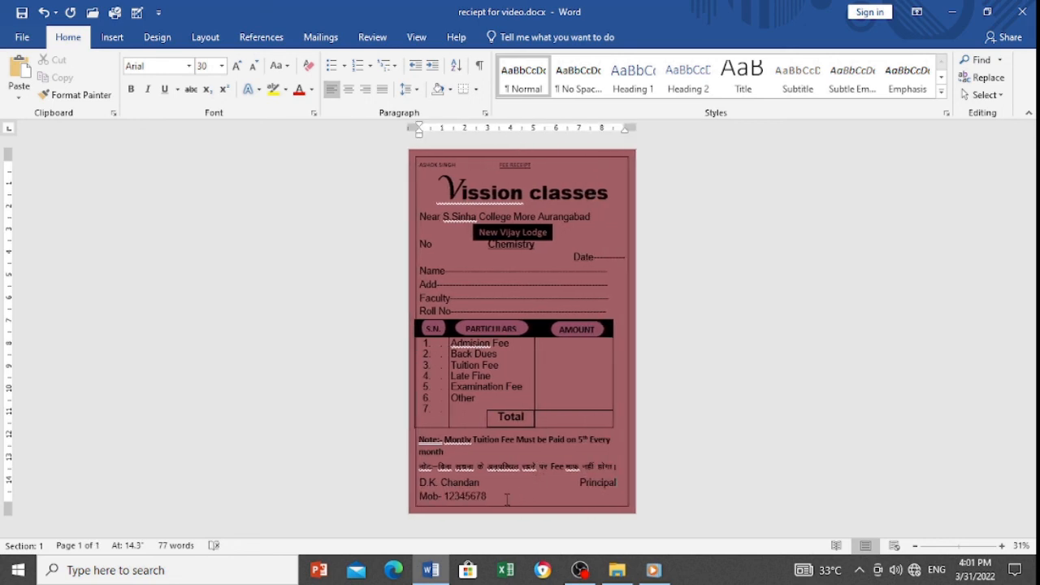
pyautogui.press('Down')
pyautogui.write('vikash')
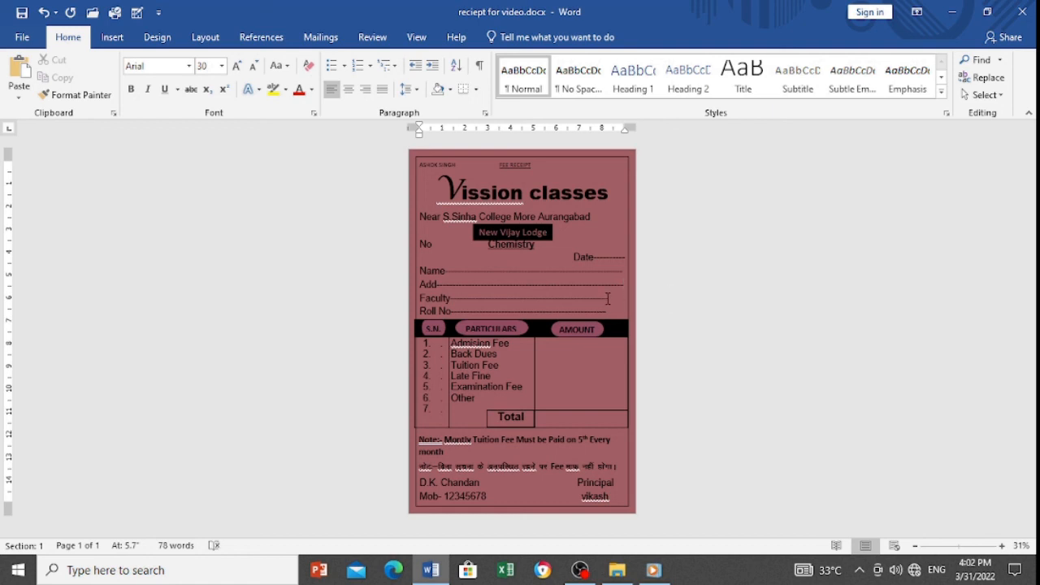
# Step: Extend the dashed fill-in lines after Faculty and Roll No to match the lines above them
pyautogui.click(656, 297)
pyautogui.write('---')
pyautogui.click(613, 308)
pyautogui.write('-----')
# Step: Make "Principal" and the signatory's name on the same line bold
pyautogui.click(627, 465)
pyautogui.moveTo(608, 483); pyautogui.dragTo(578, 482)
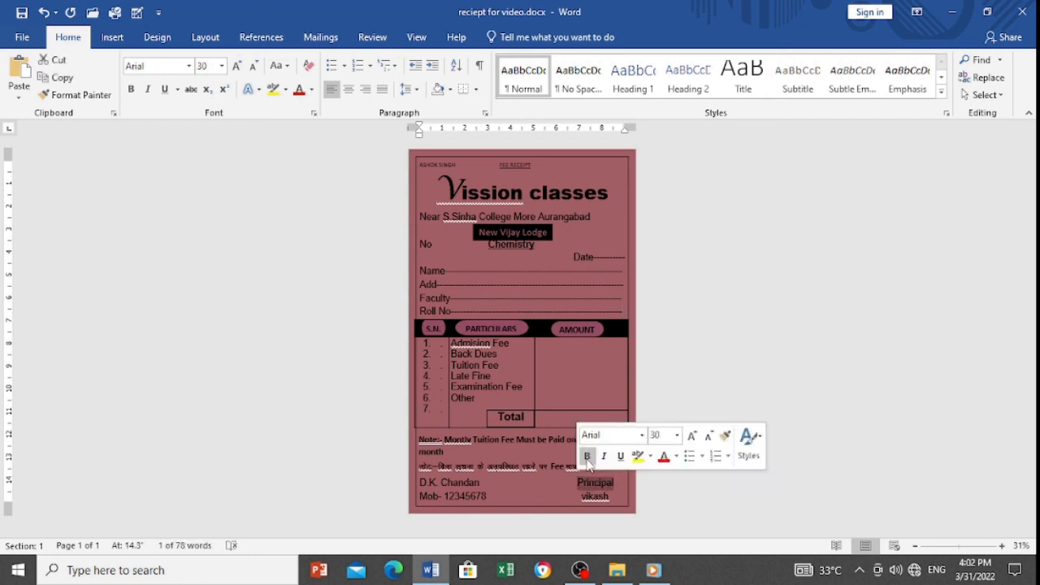
pyautogui.click(587, 456)
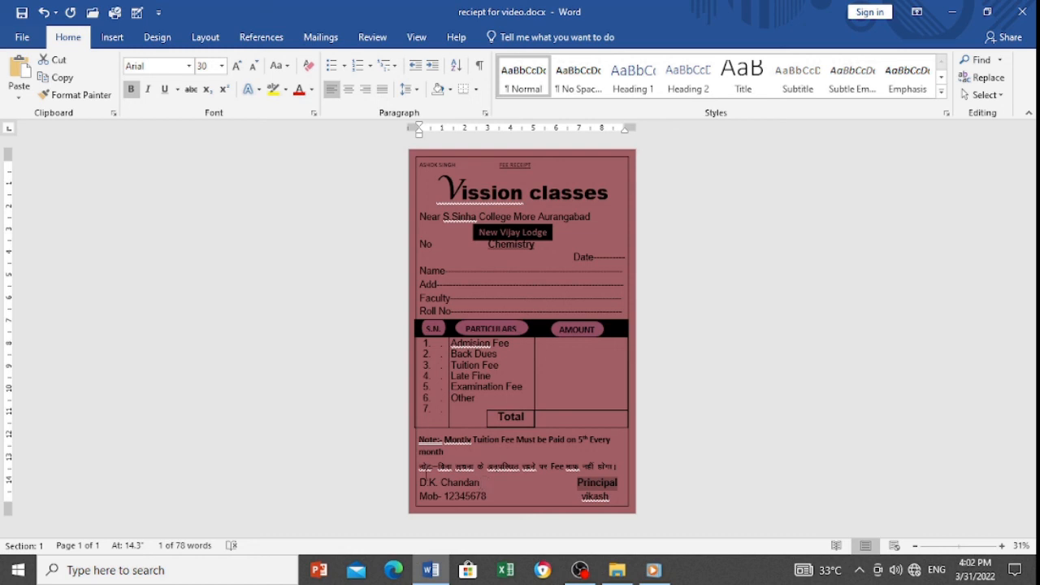
pyautogui.keyDown('shift'); pyautogui.click(398, 474); pyautogui.keyUp('shift')
pyautogui.moveTo(481, 483); pyautogui.dragTo(417, 483)
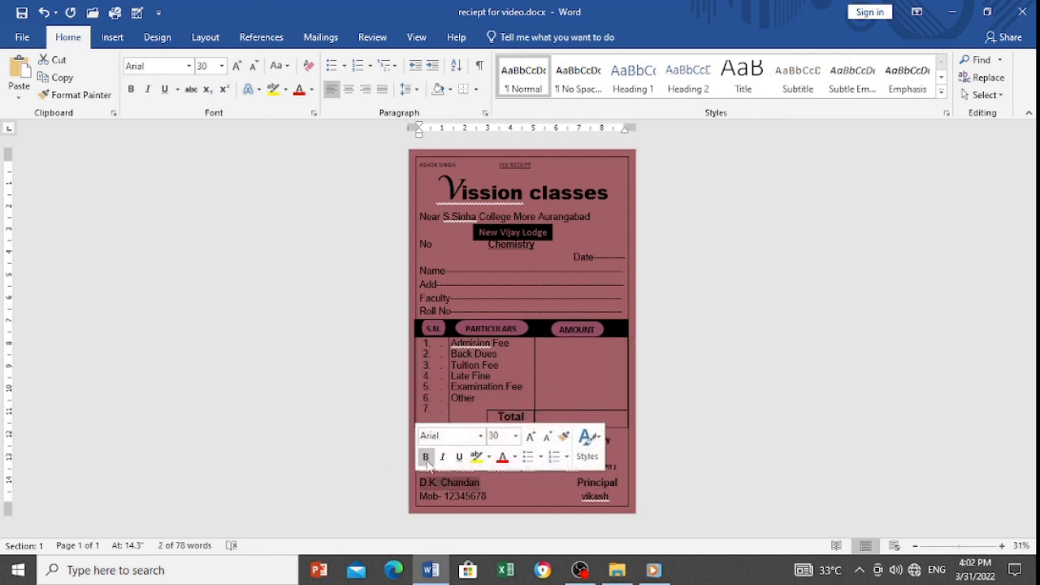
pyautogui.click(425, 457)
pyautogui.click(511, 493)
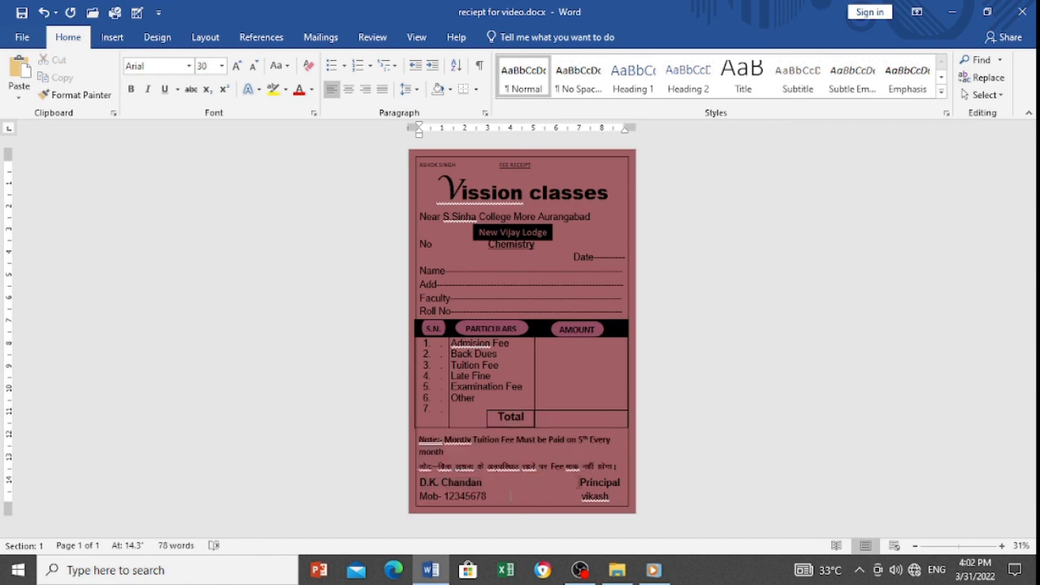